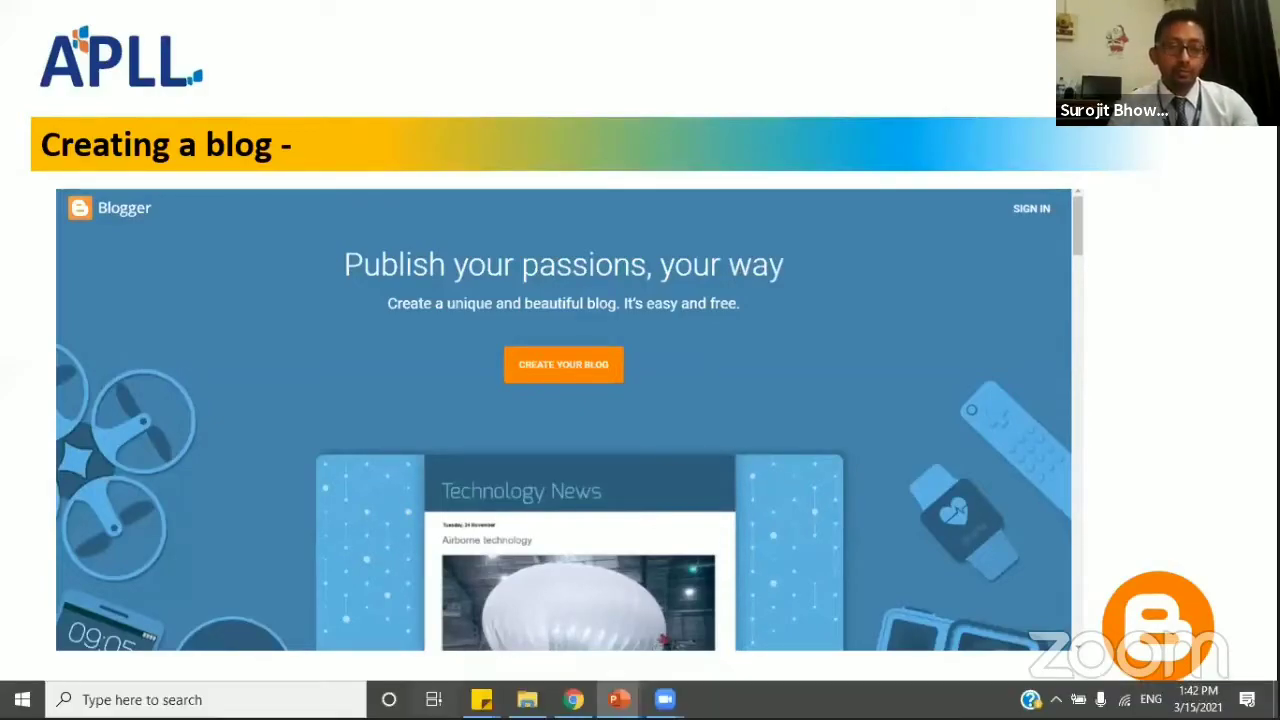
- Switch from the slide show to Chrome and open the Google homepage in a new tab
key("super+Tab")
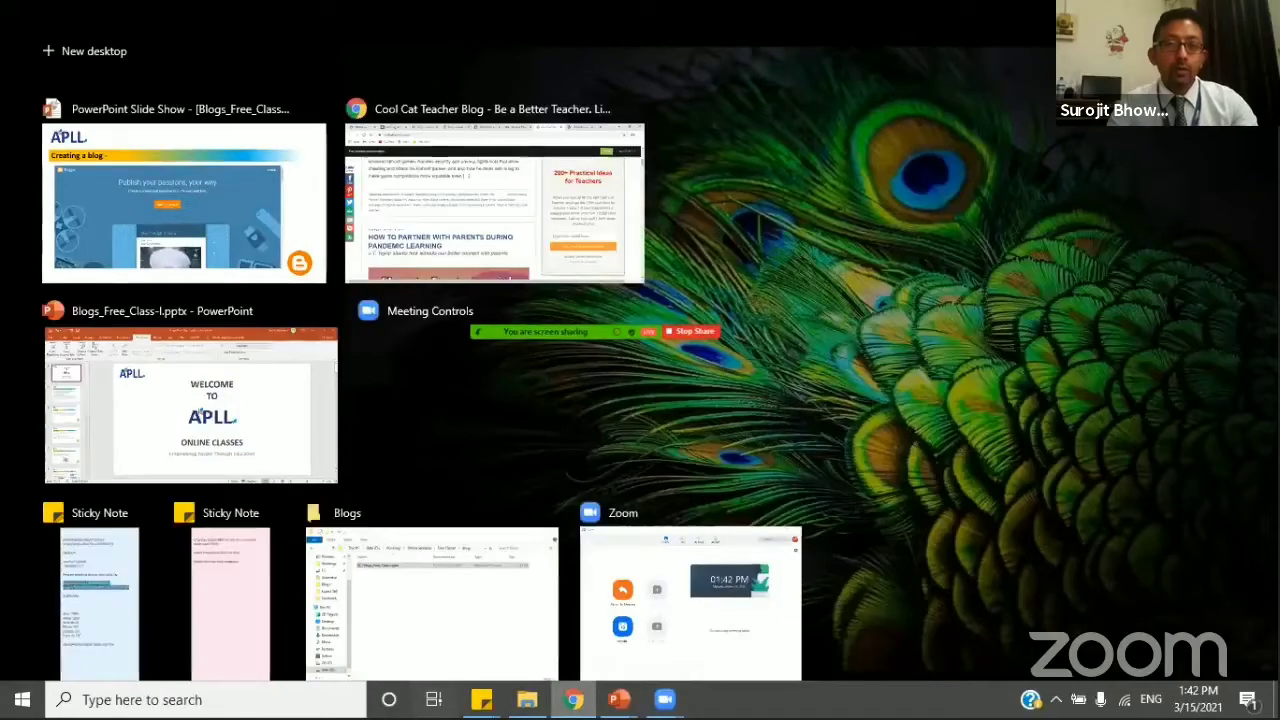
left_click(632, 240)
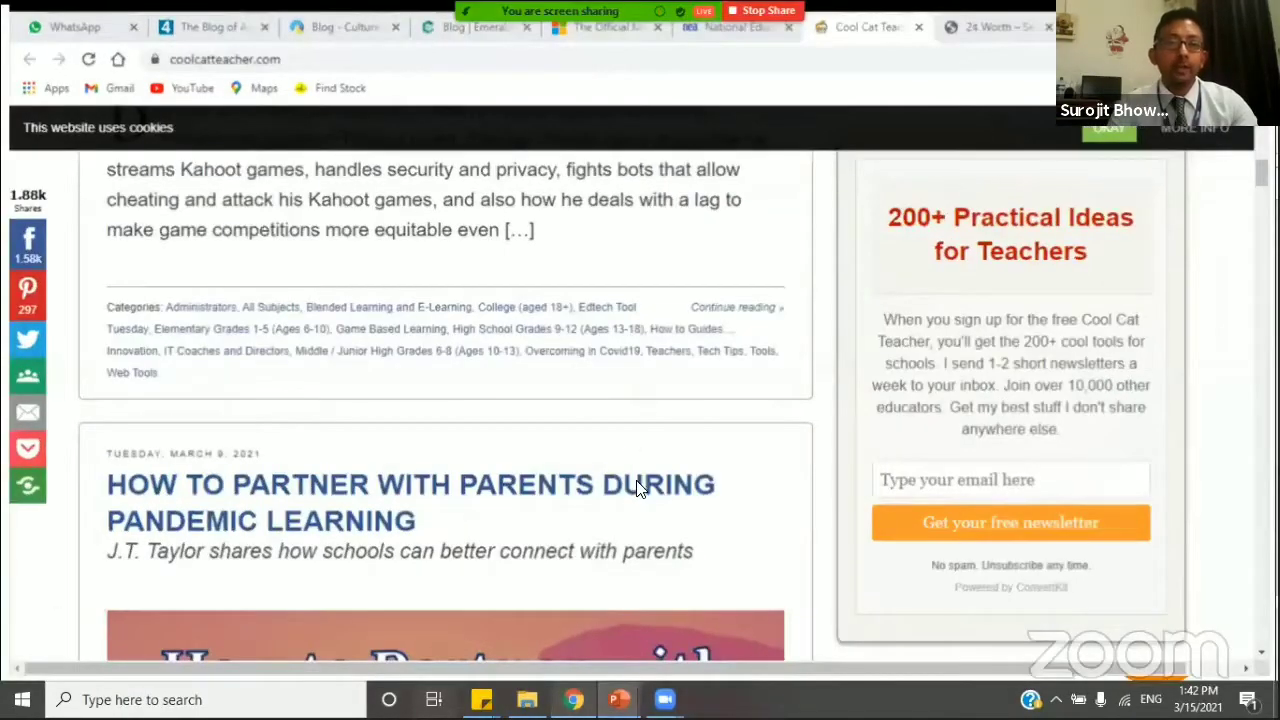
key("alt+Tab")
key("super+Tab")
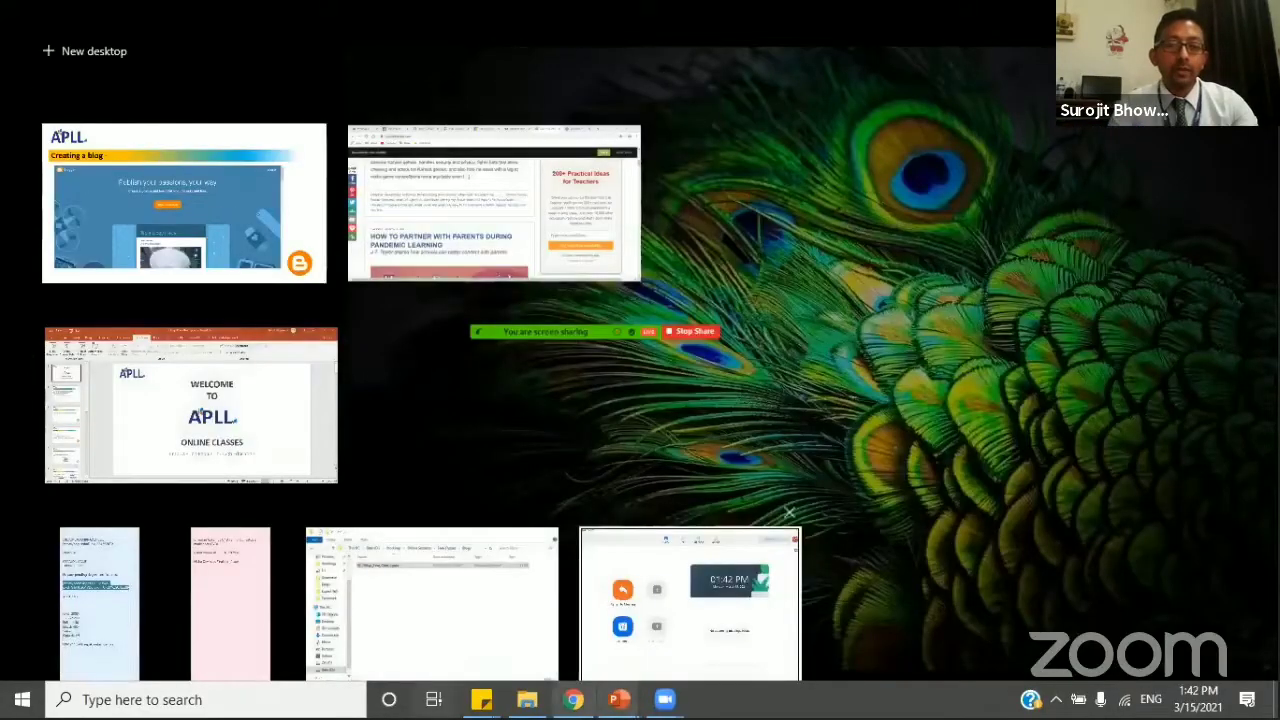
left_click(566, 688)
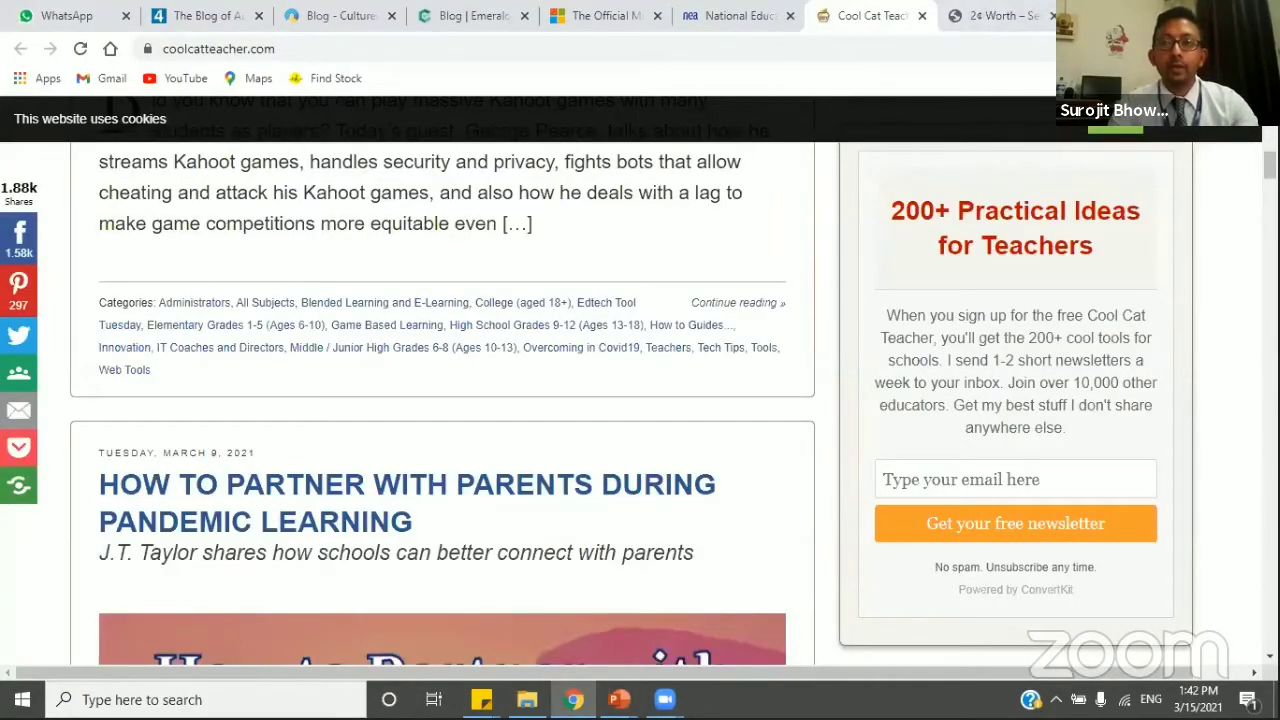
key("ctrl+t")
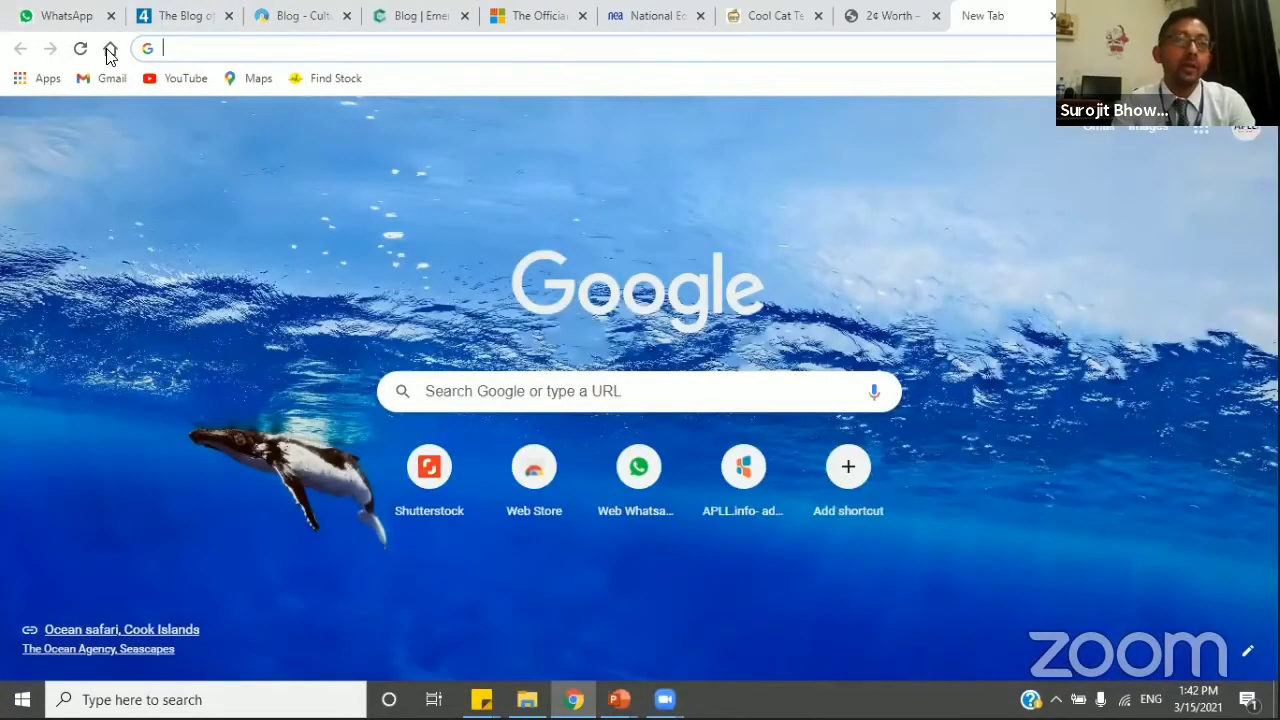
left_click(110, 50)
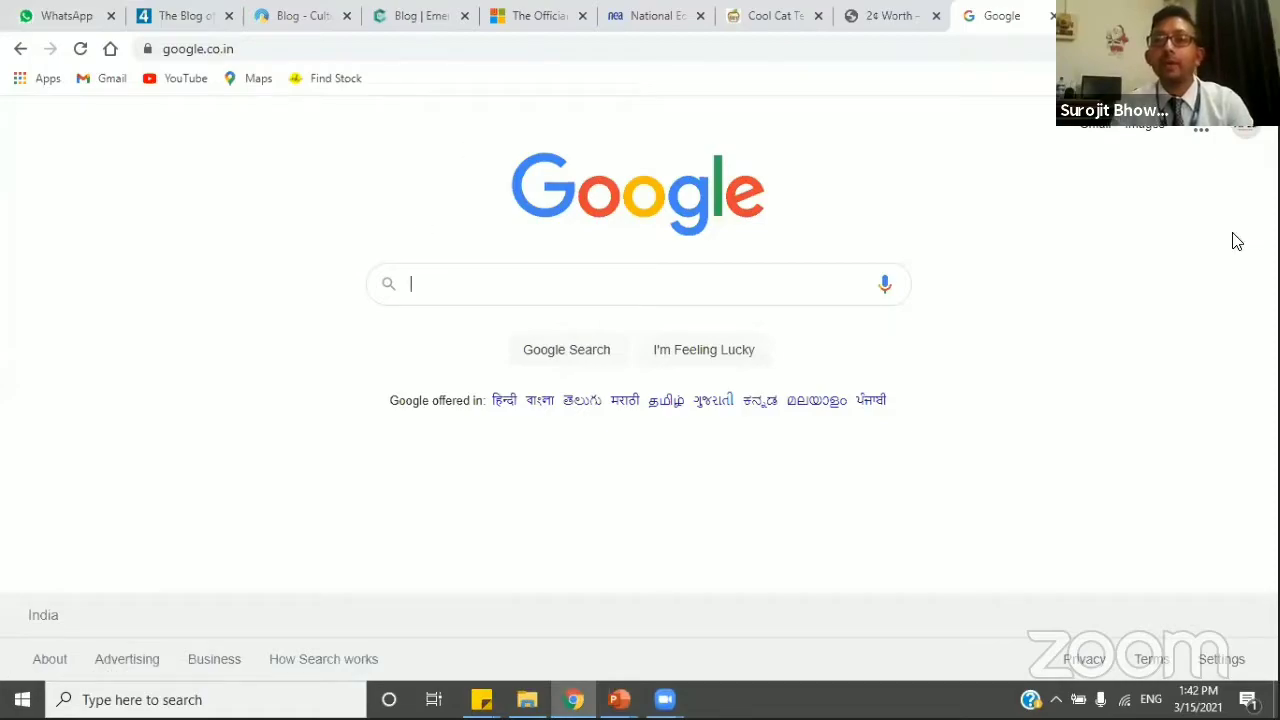
- Open Blogger from the list of Google apps
left_click(1201, 133)
scroll(1117, 400, "down", 1)
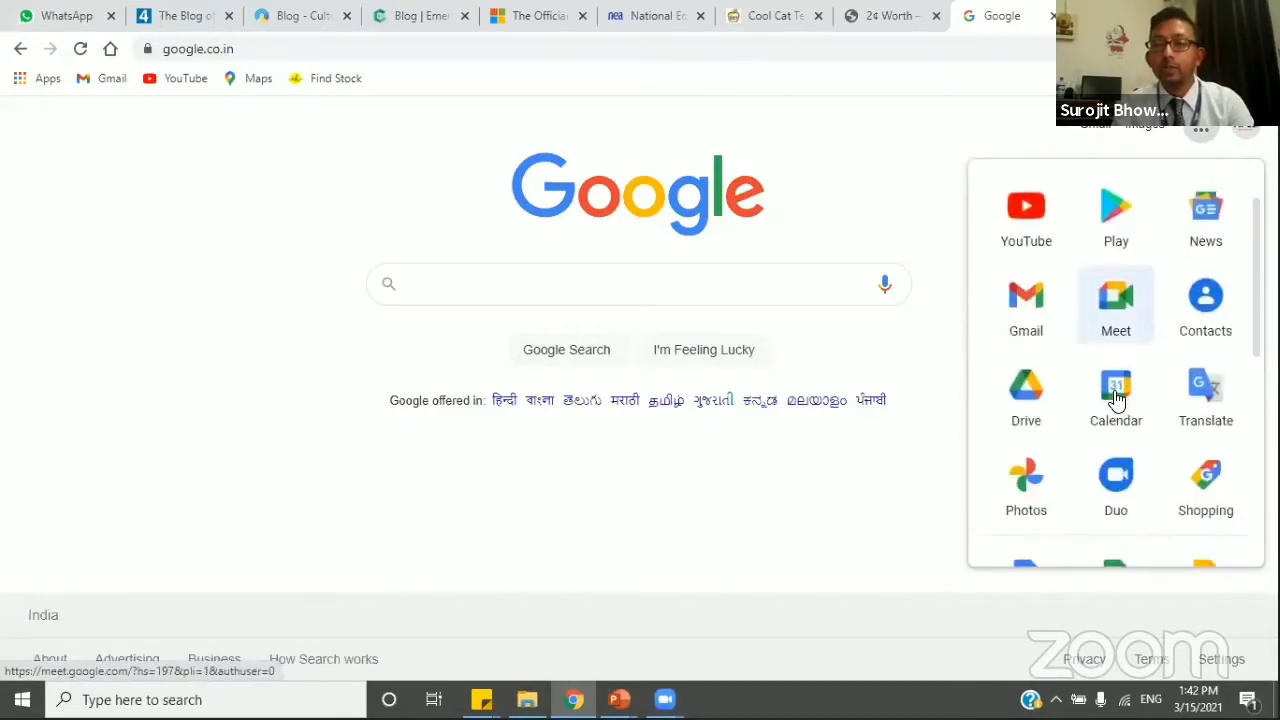
scroll(1117, 400, "down", 3)
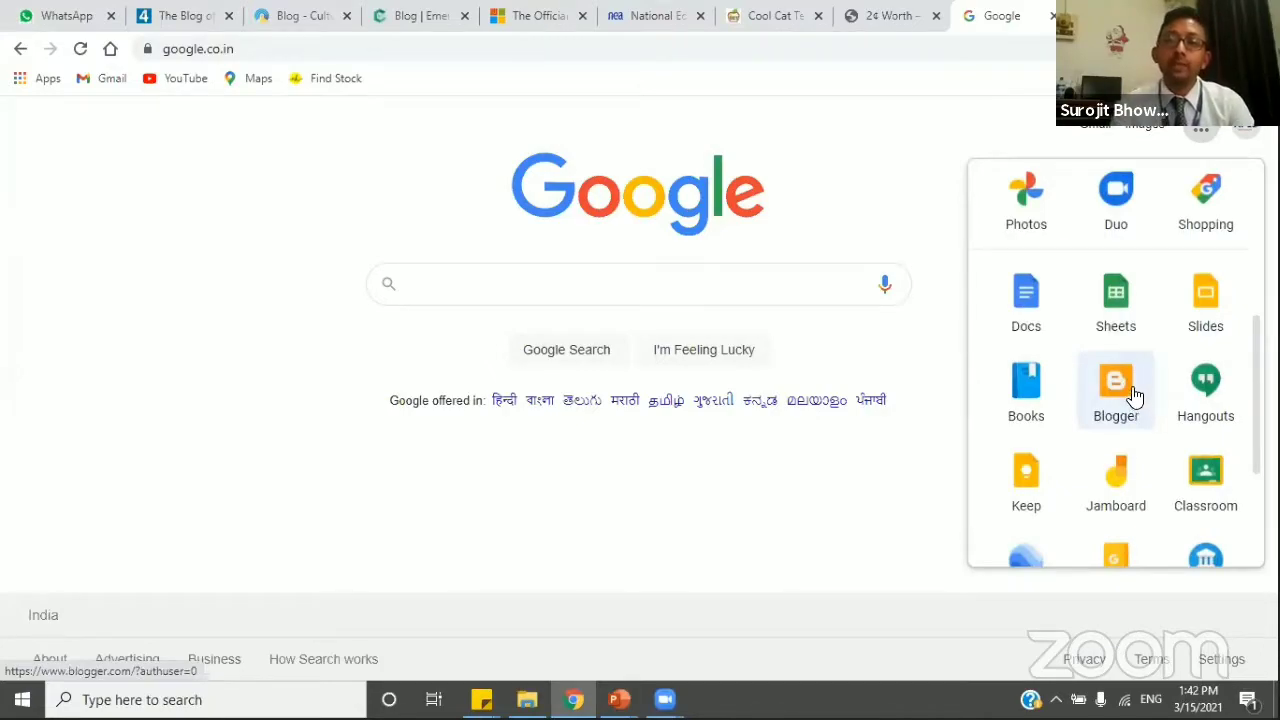
left_click(1133, 398)
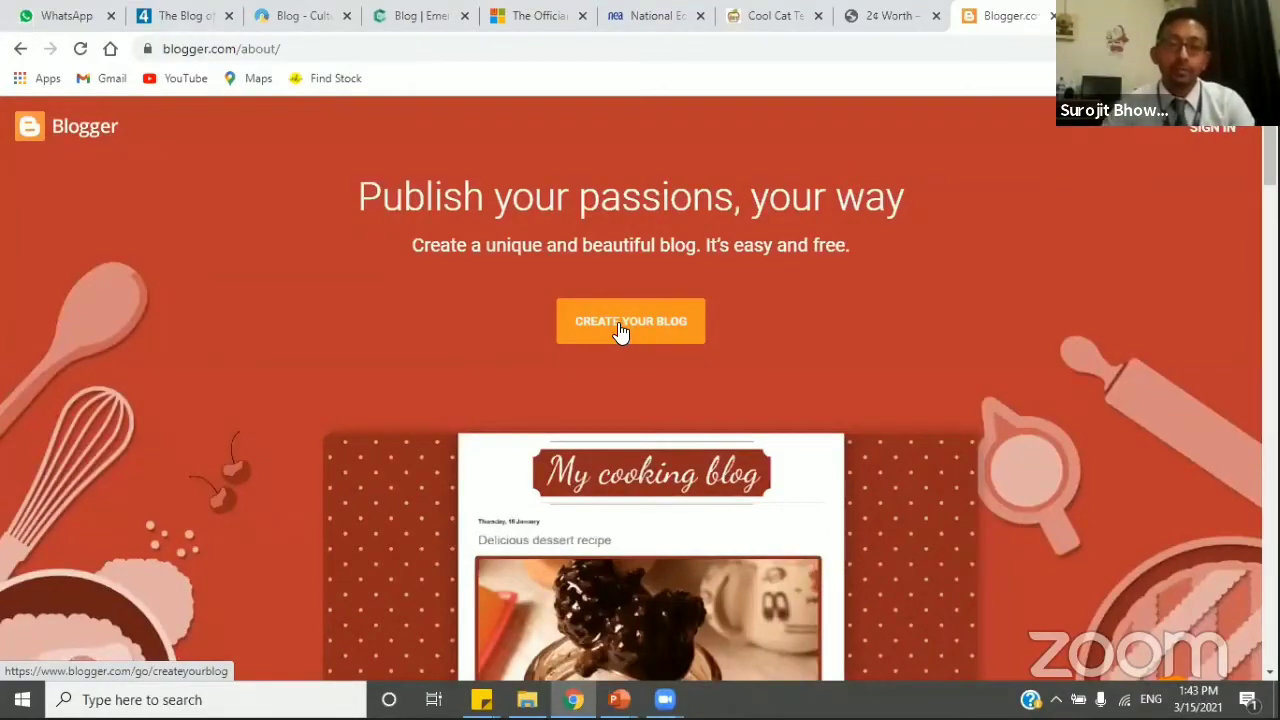
- Start creating a blog on Blogger and sign in with the first listed Google account
left_click(621, 325)
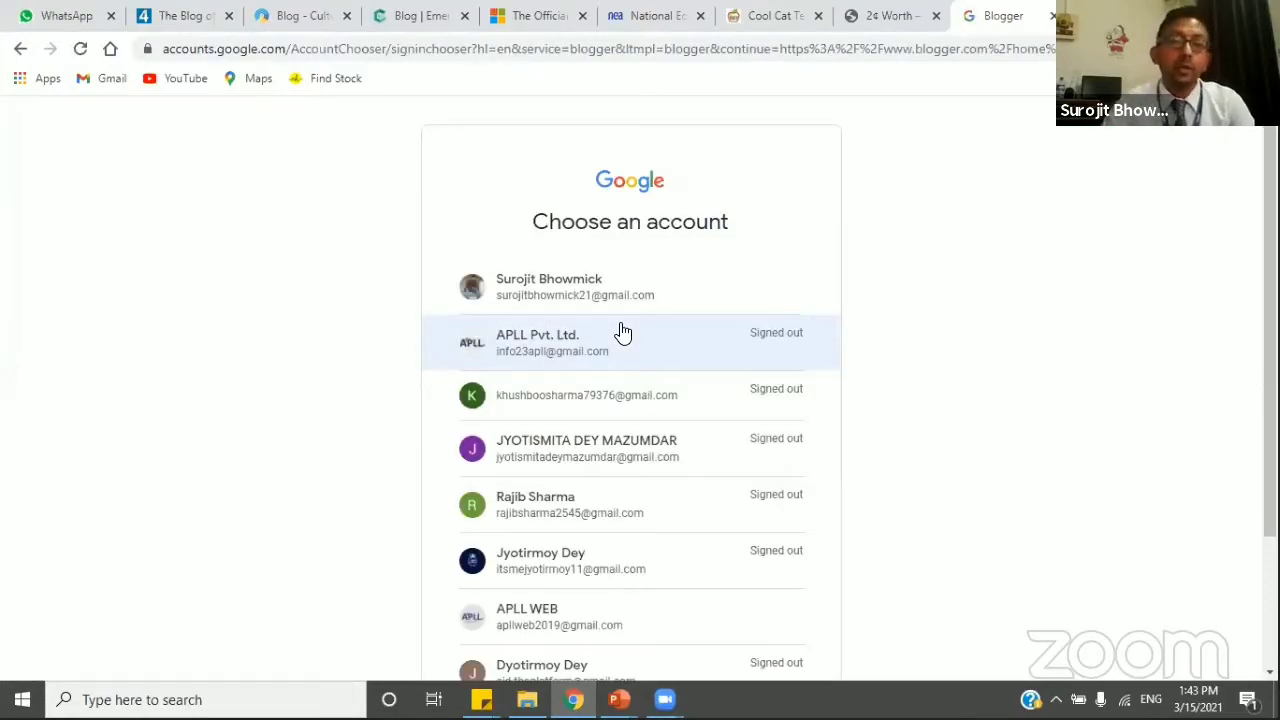
scroll(622, 332, "down", 2)
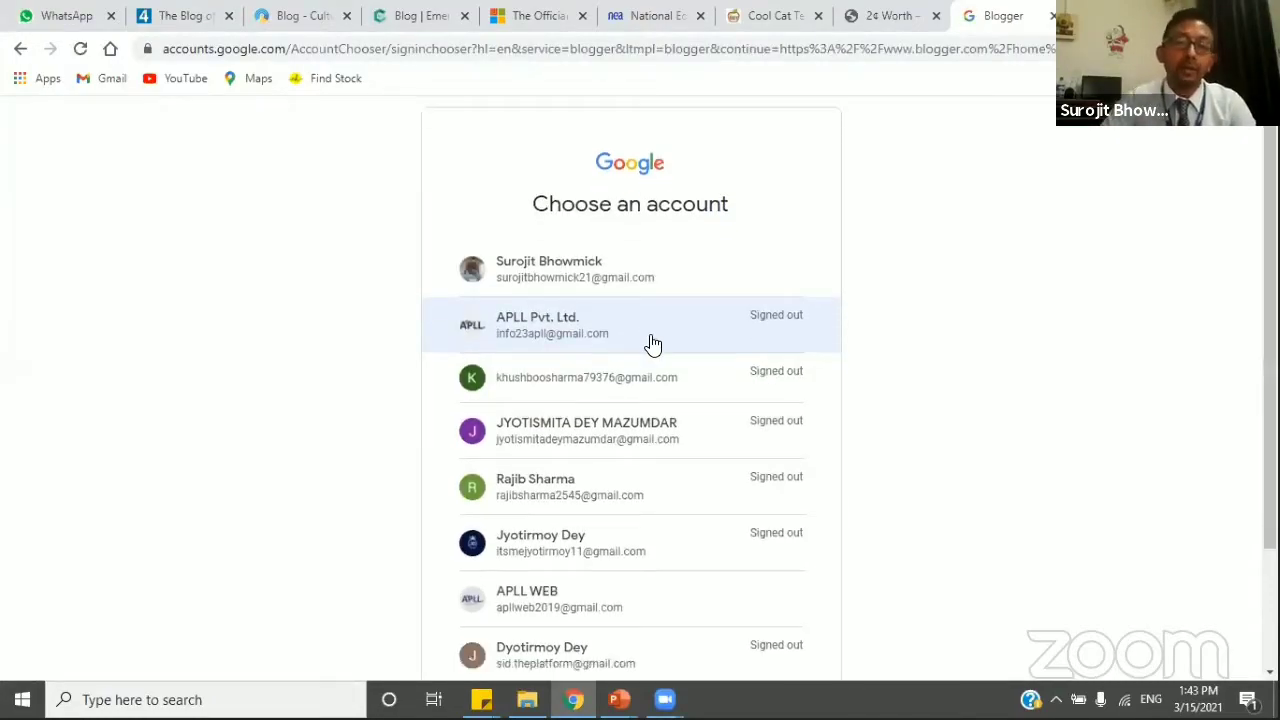
scroll(648, 247, "up", 1)
scroll(648, 247, "down", 1)
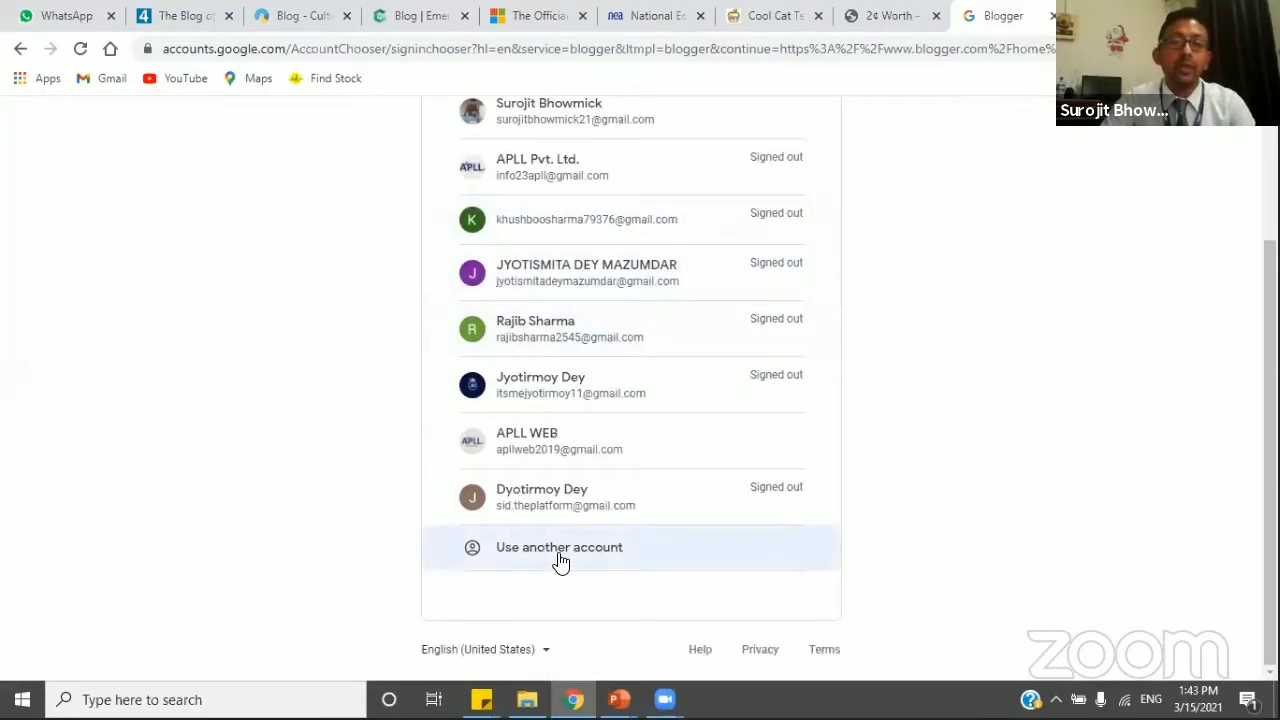
scroll(617, 326, "up", 2)
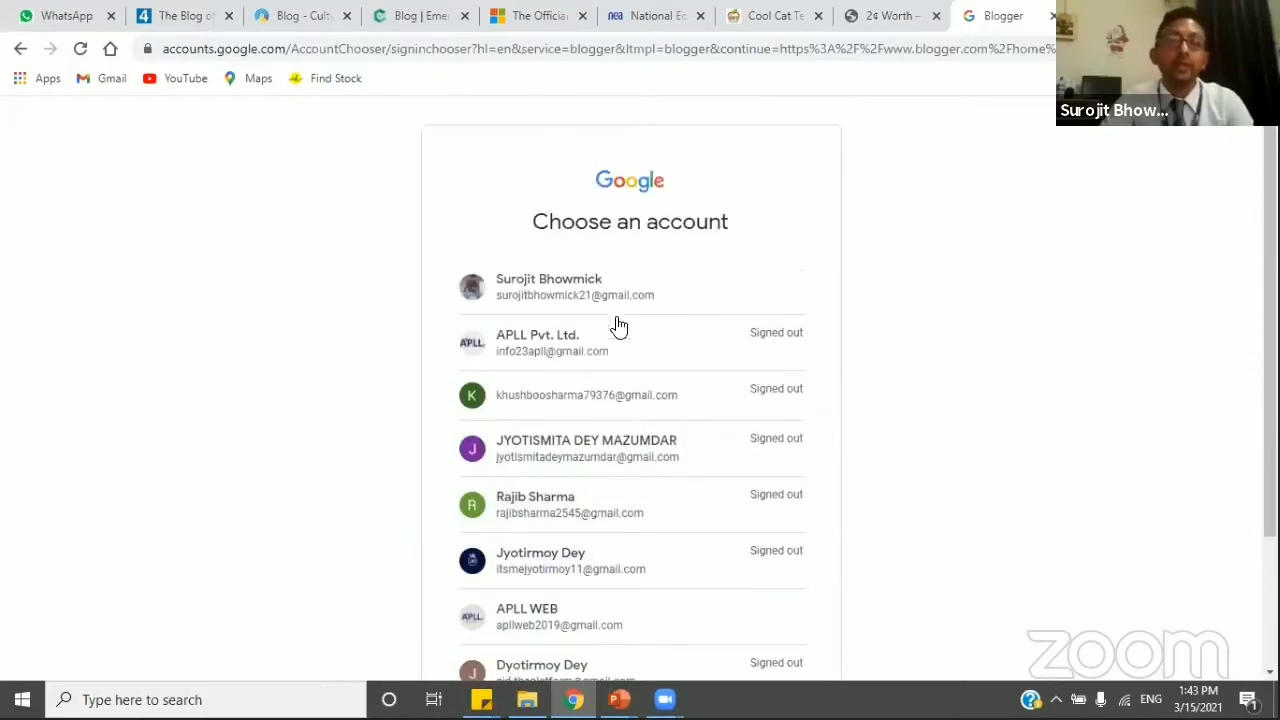
left_click(612, 293)
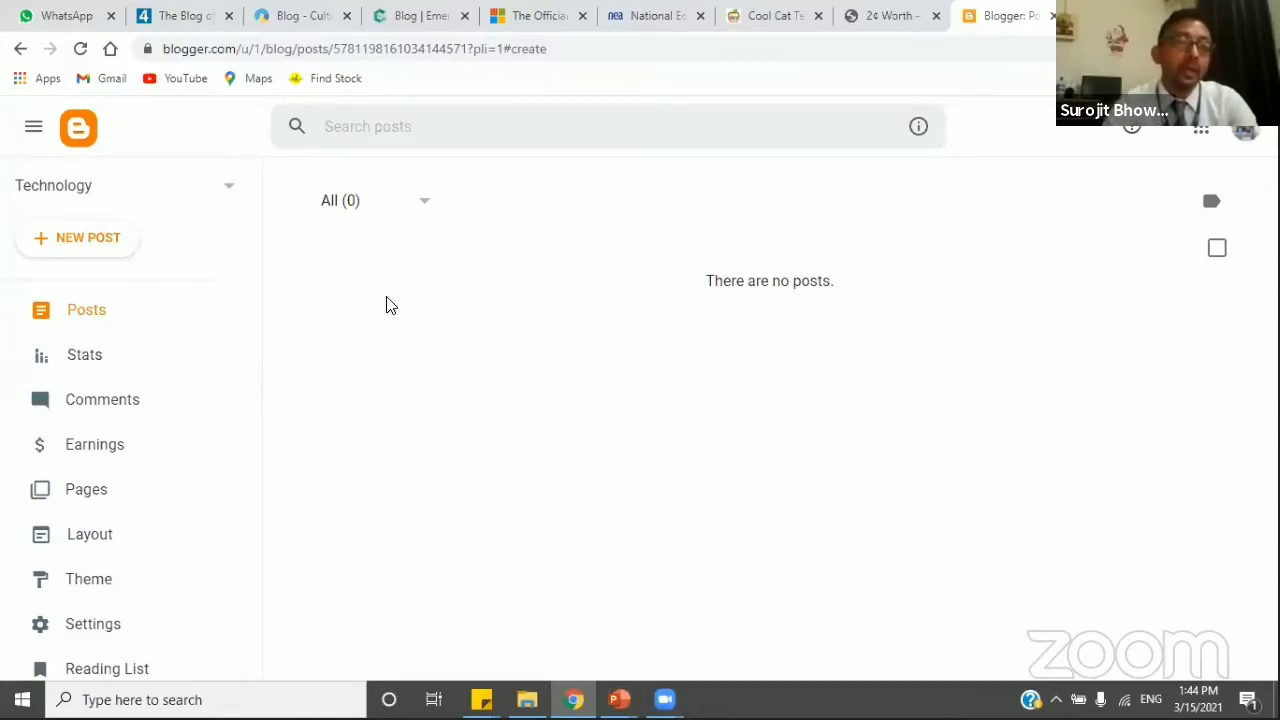
- Start a new post in the Technology blog and place the cursor in its empty body
left_click(85, 248)
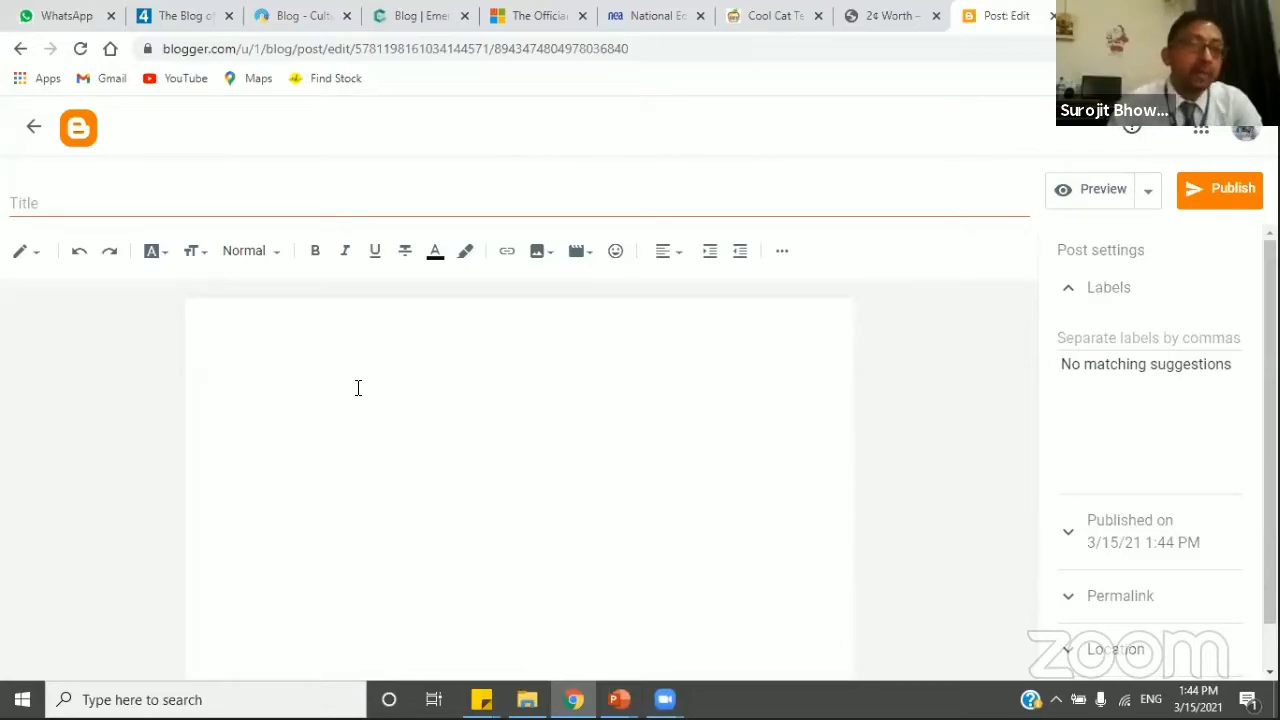
left_click(66, 200)
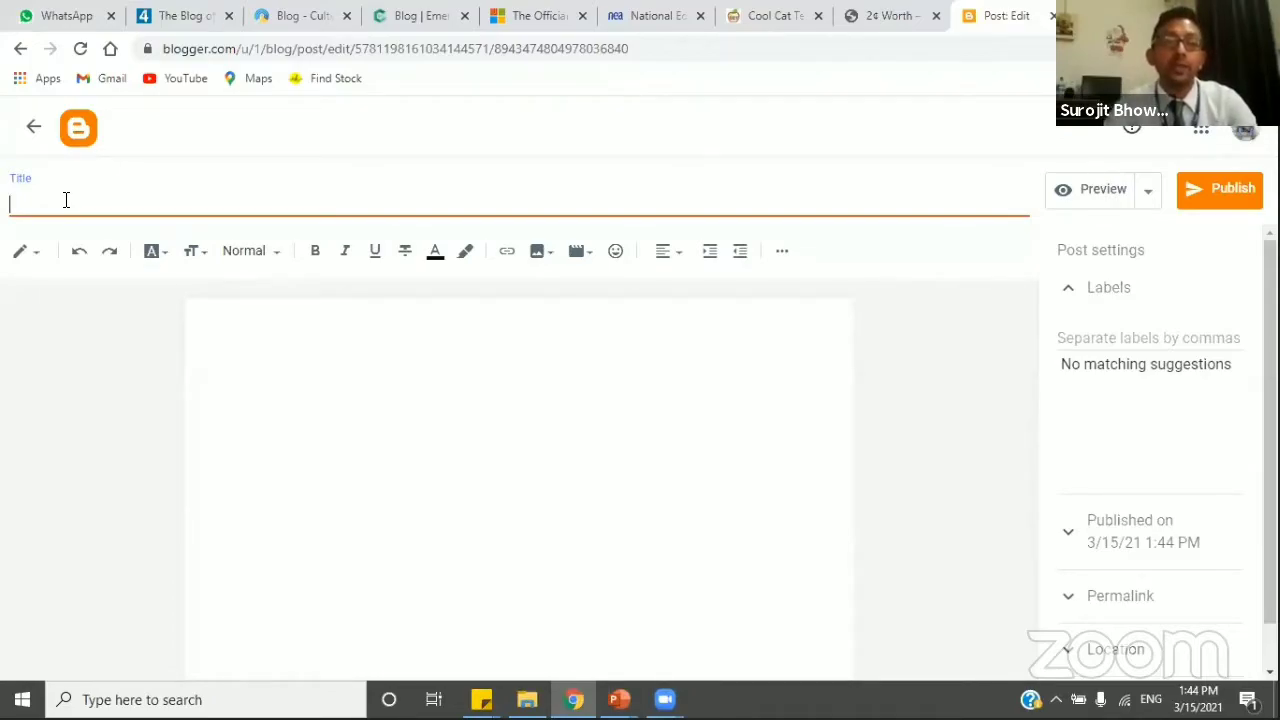
left_click(294, 382)
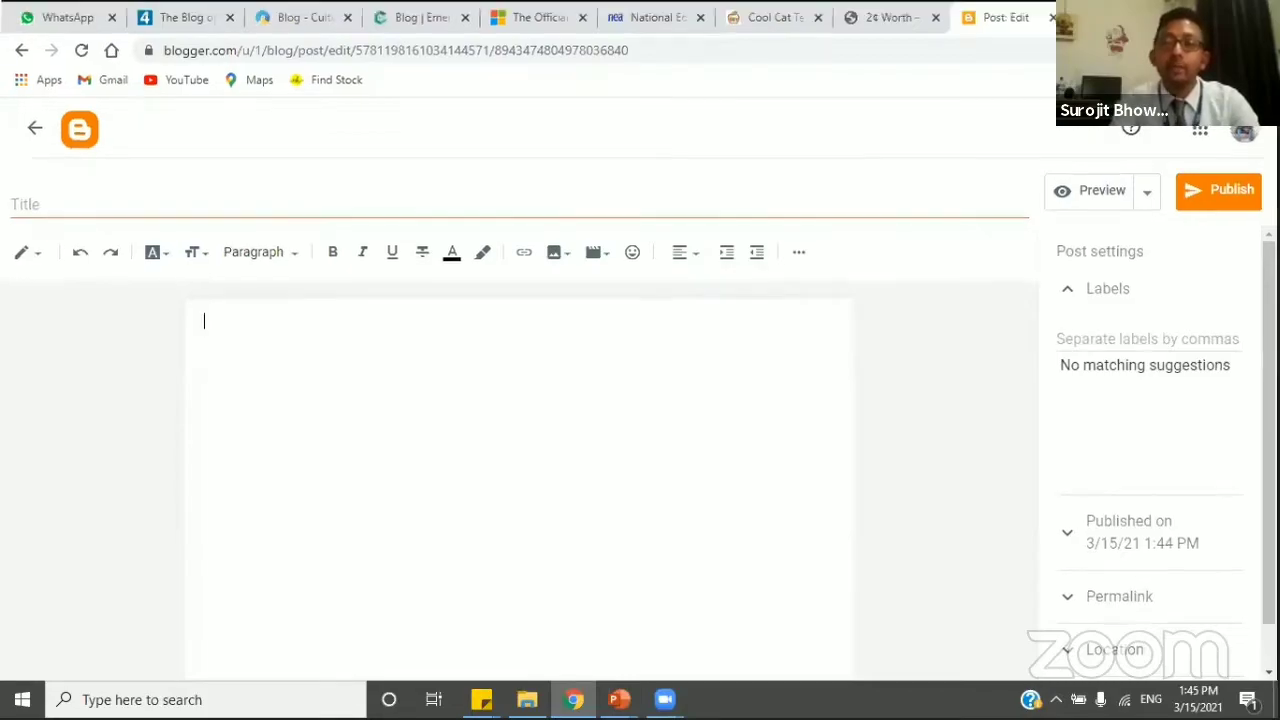
- Switch to Blog.txt in Notepad and copy the headline "India develops new propulsion technology to boost endurance, stealth of conventional submarines"
key("alt+Tab")
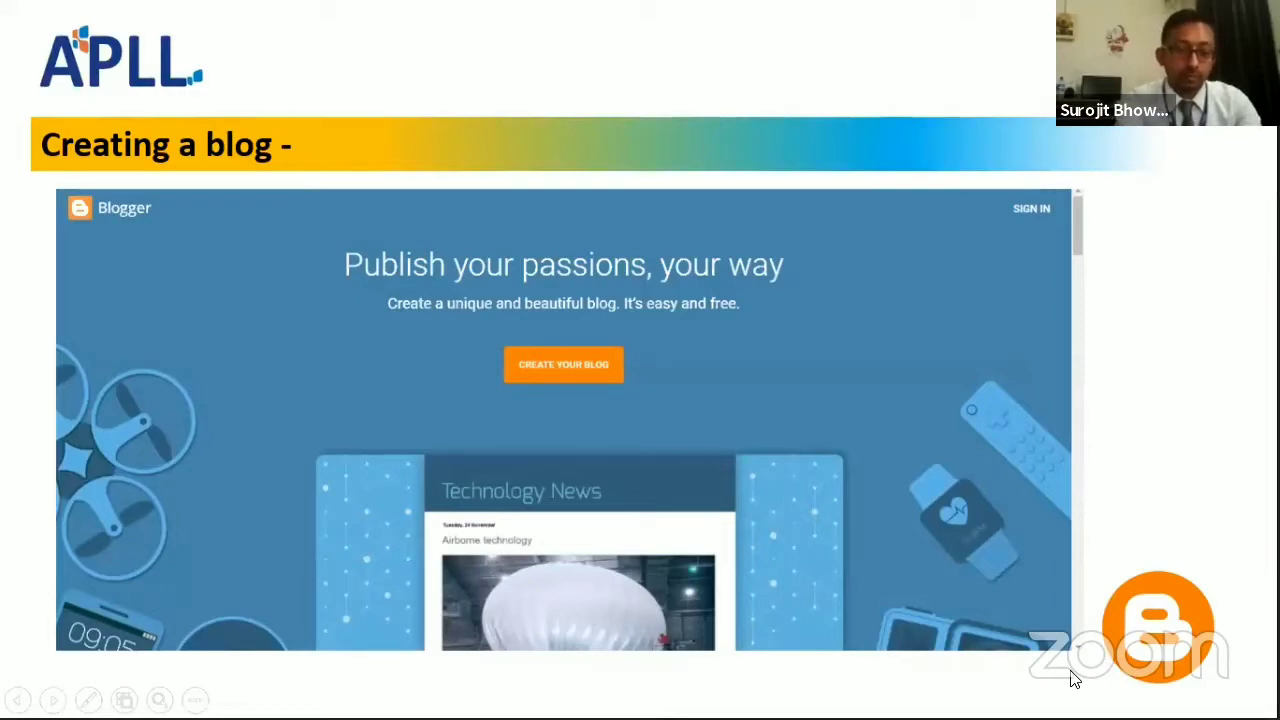
key("super+d")
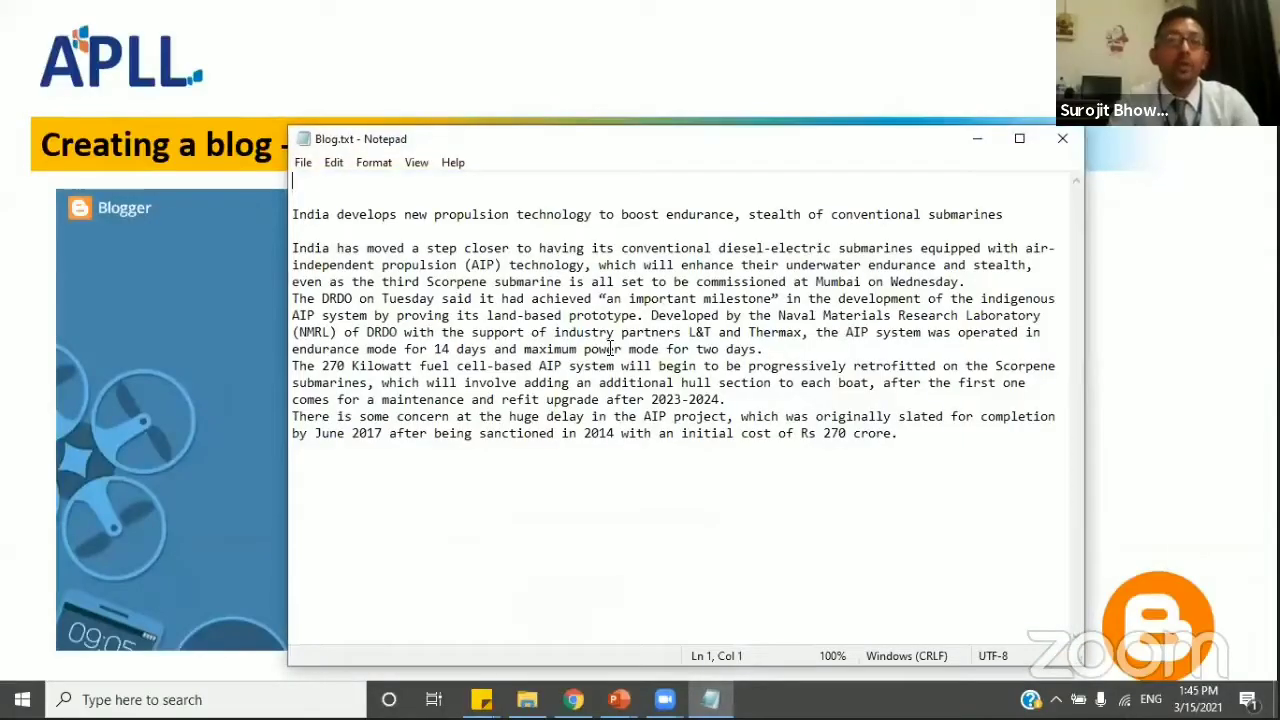
left_click_drag(1008, 209, 694, 215)
left_click(320, 228)
left_click_drag(295, 225, 1004, 214)
left_click(295, 225)
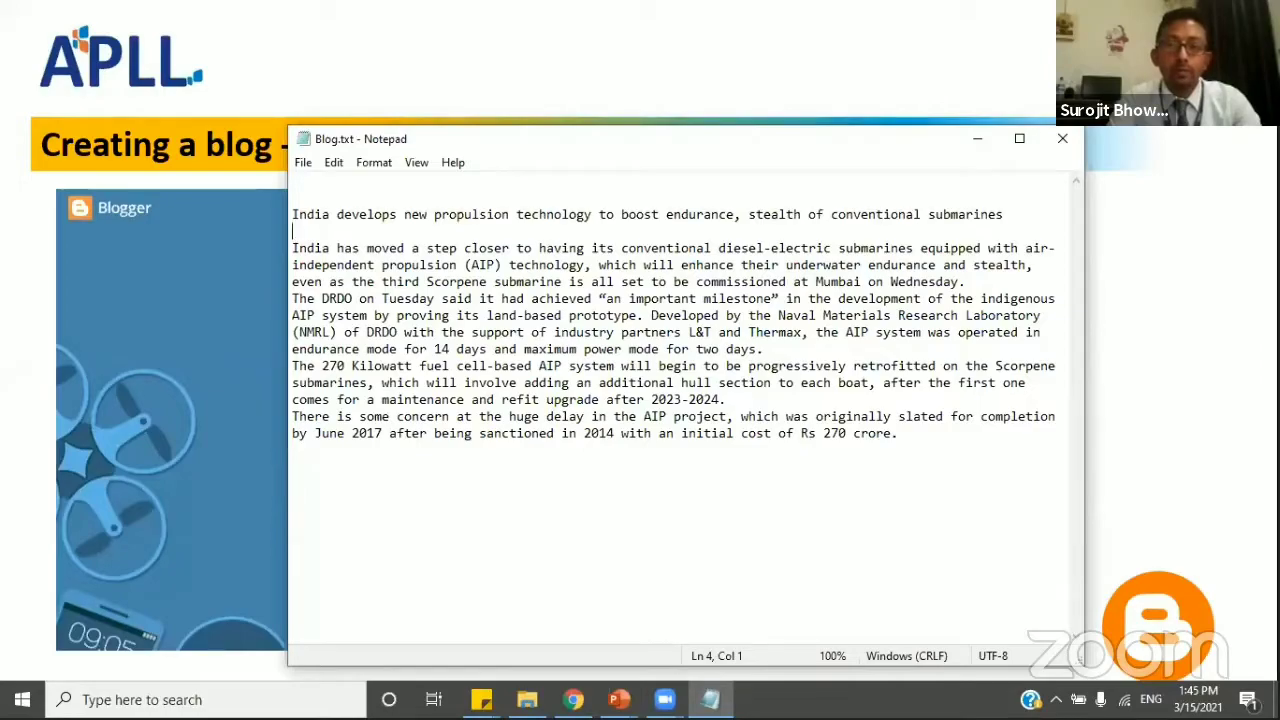
left_click_drag(709, 237, 295, 214)
key("ctrl+c")
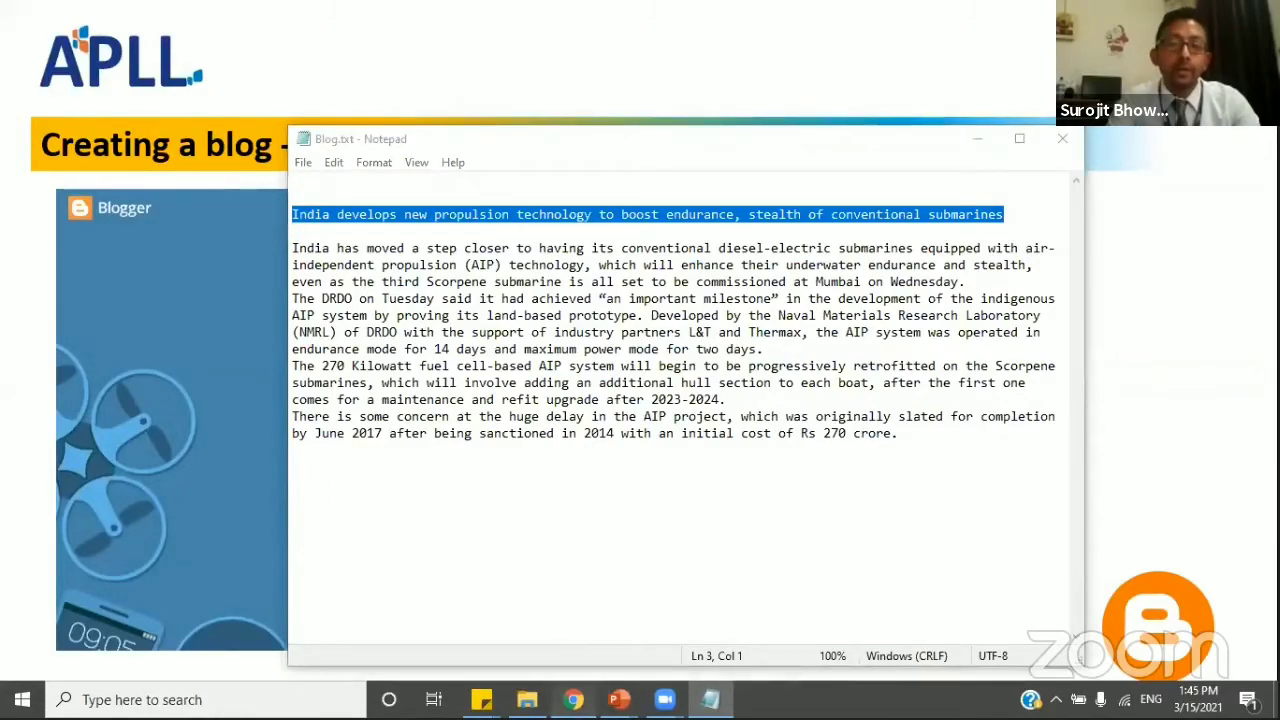
- Switch back to Chrome and paste the copied headline as the title of the new post
left_click(573, 699)
left_click(58, 205)
key("ctrl+v")
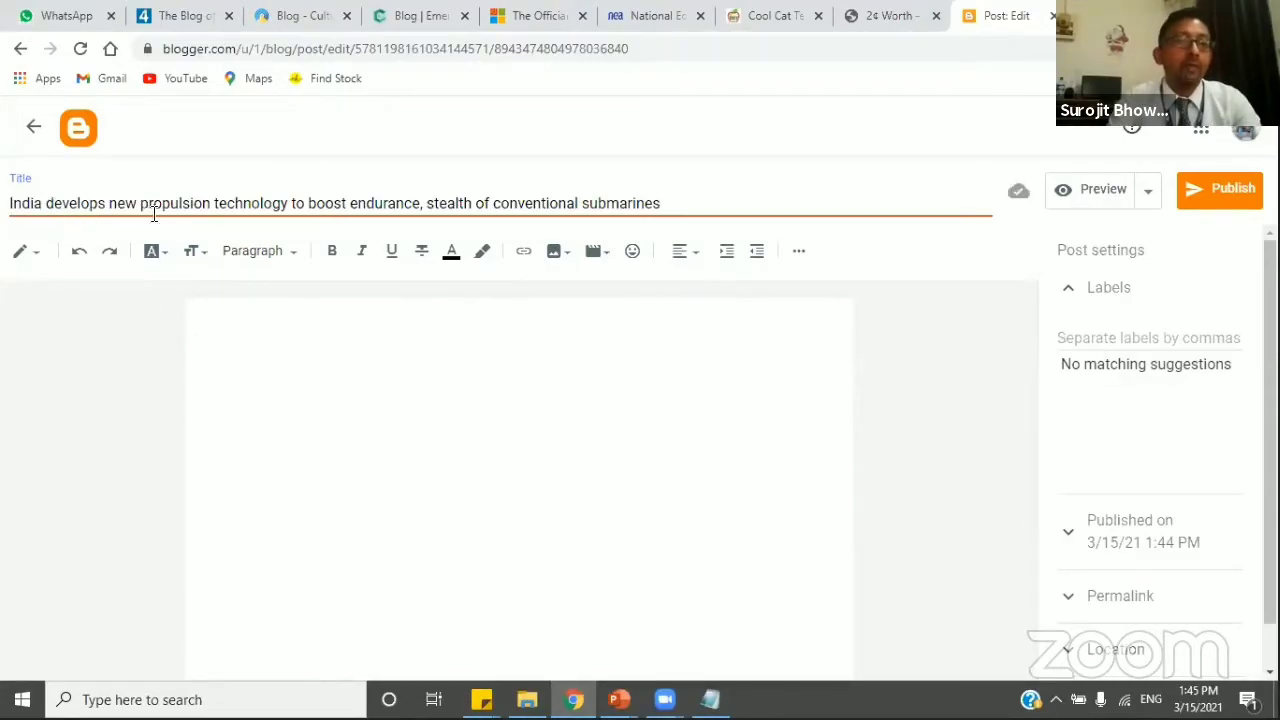
- Copy the four article paragraphs from Blog.txt in Notepad into the post body and remove the space before the first word
left_click(234, 336)
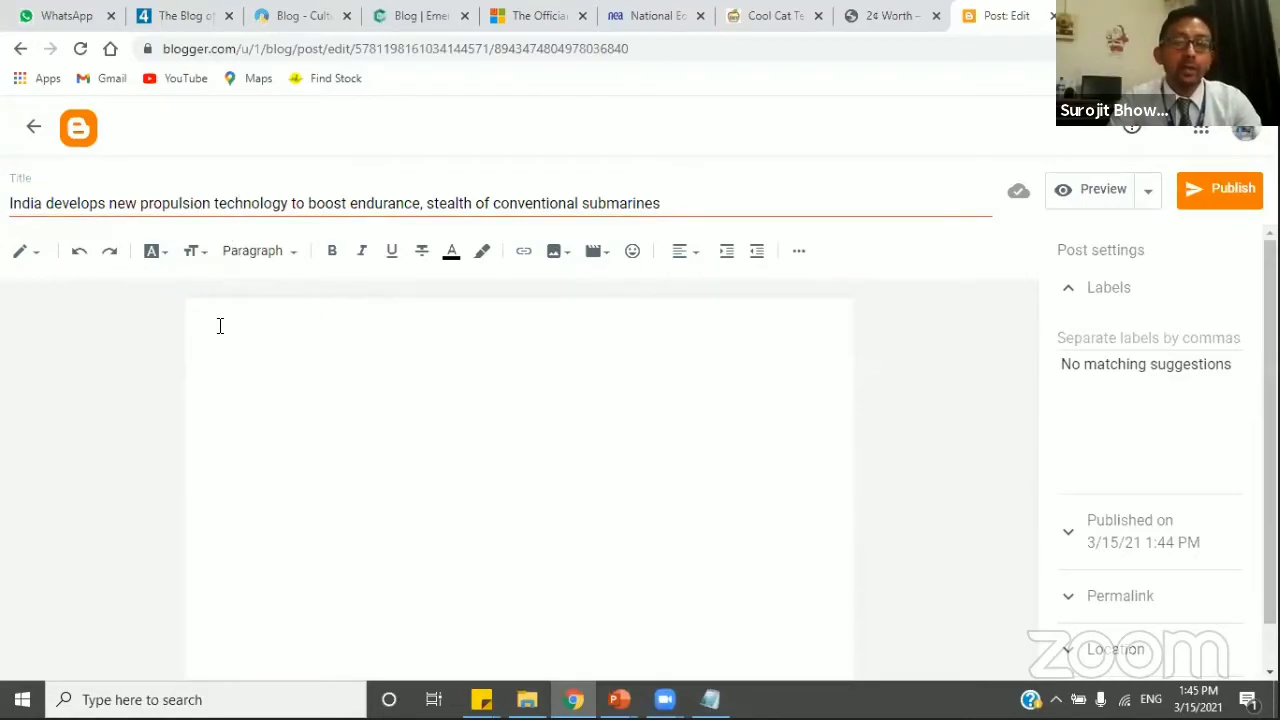
left_click(710, 699)
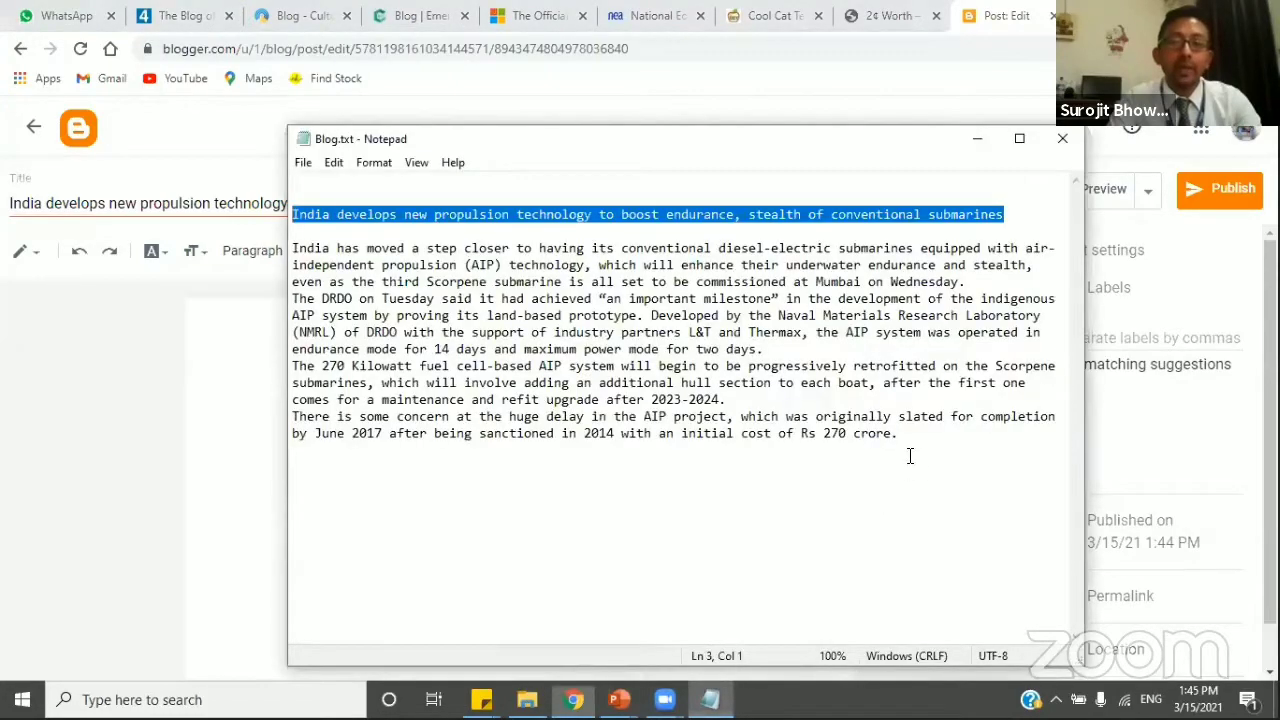
left_click_drag(913, 434, 296, 248)
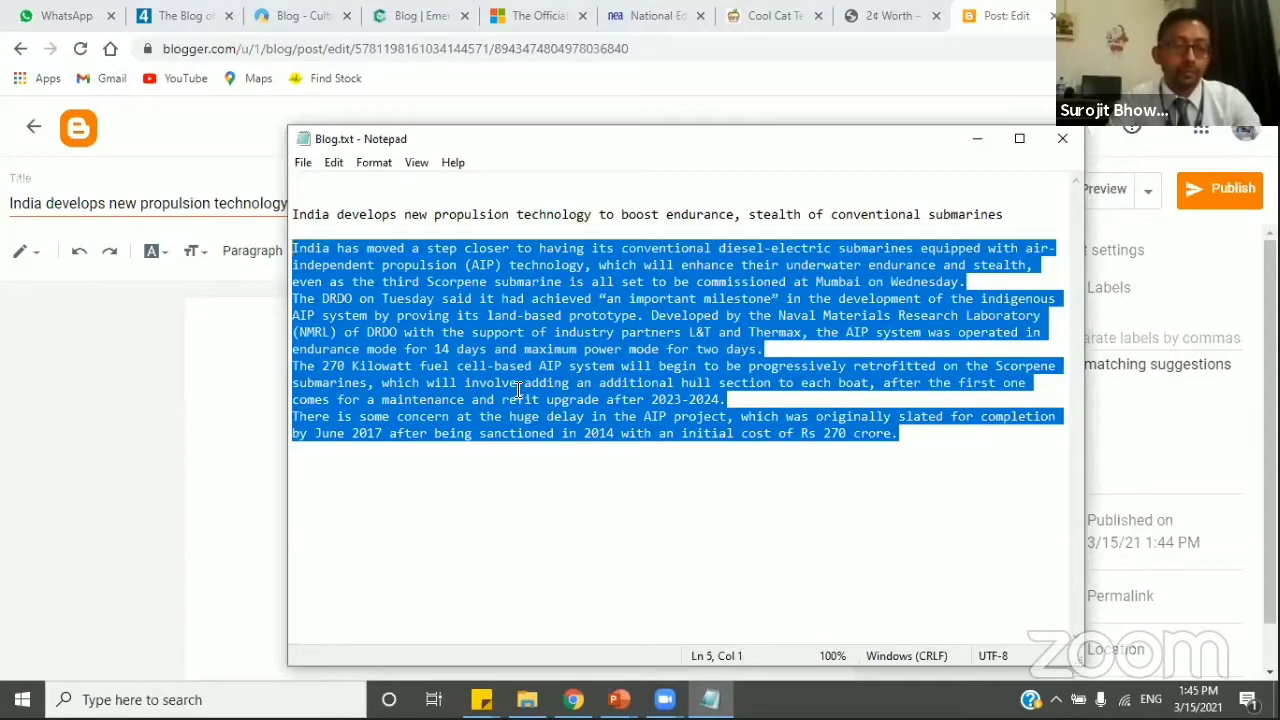
left_click(254, 368)
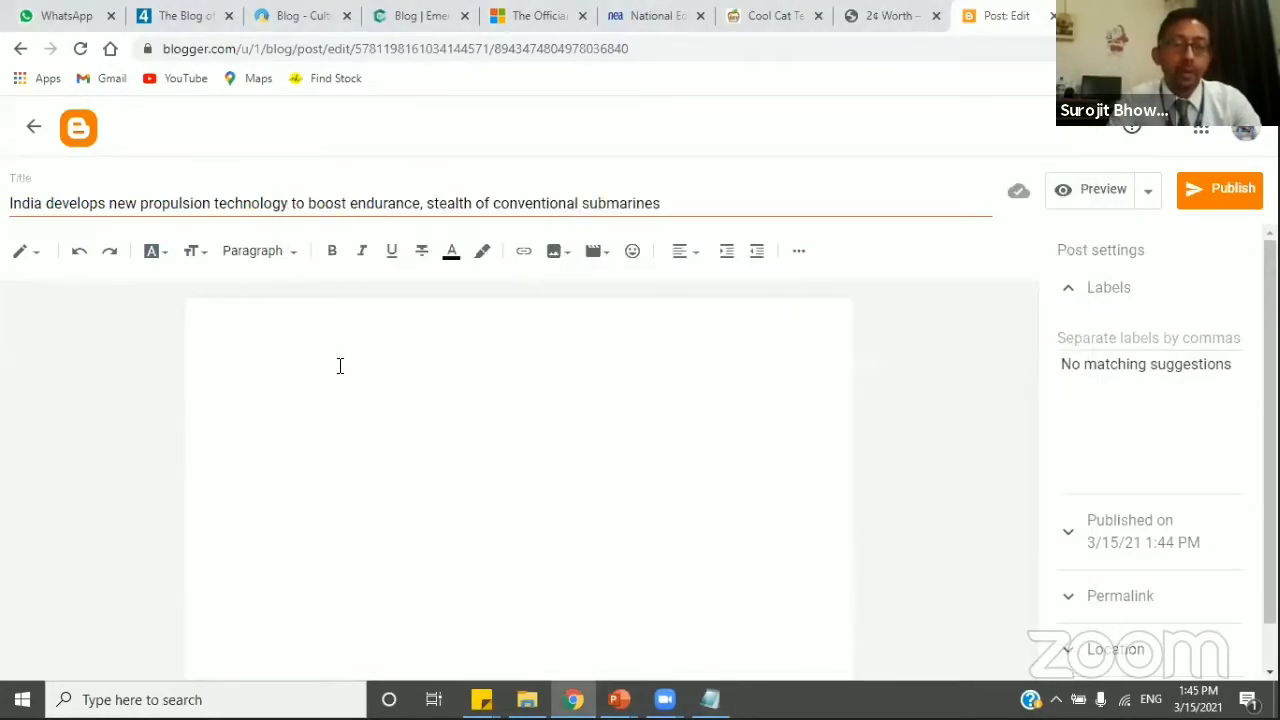
type("India has moved a step closer to having its conventional diesel-electric submarines equipped with air-independent propulsion (AIP) technology, which will enhance their underwater endurance and stealth, even as the third Scorpene submarine is all set to be commissioned at Mumbai on Wednesday.  The DRDO on Tuesday said it had achieved \"an important milestone\" in the development of the indigenous AIP system by proving its land-based prototype. Developed by the Naval Materials Research Laboratory (NMRL) of DRDO with the support of industry partners L&T and Thermax, the AIP system was operated in endurance mode for 14 days and maximum power mode for two days.  The 270 Kilowatt fuel cell-based AIP system will begin to be progressively retrofitted on the Scorpene submarines, which will involve adding an additional hull section to each boat, after the first one comes for a maintenance and refit upgrade after 2023-2024.  There is some concern at the huge delay in the AIP project, which was originally slated for completion by June 2017 after being sanctioned in 2014 with an initial cost of Rs 270 crore.")
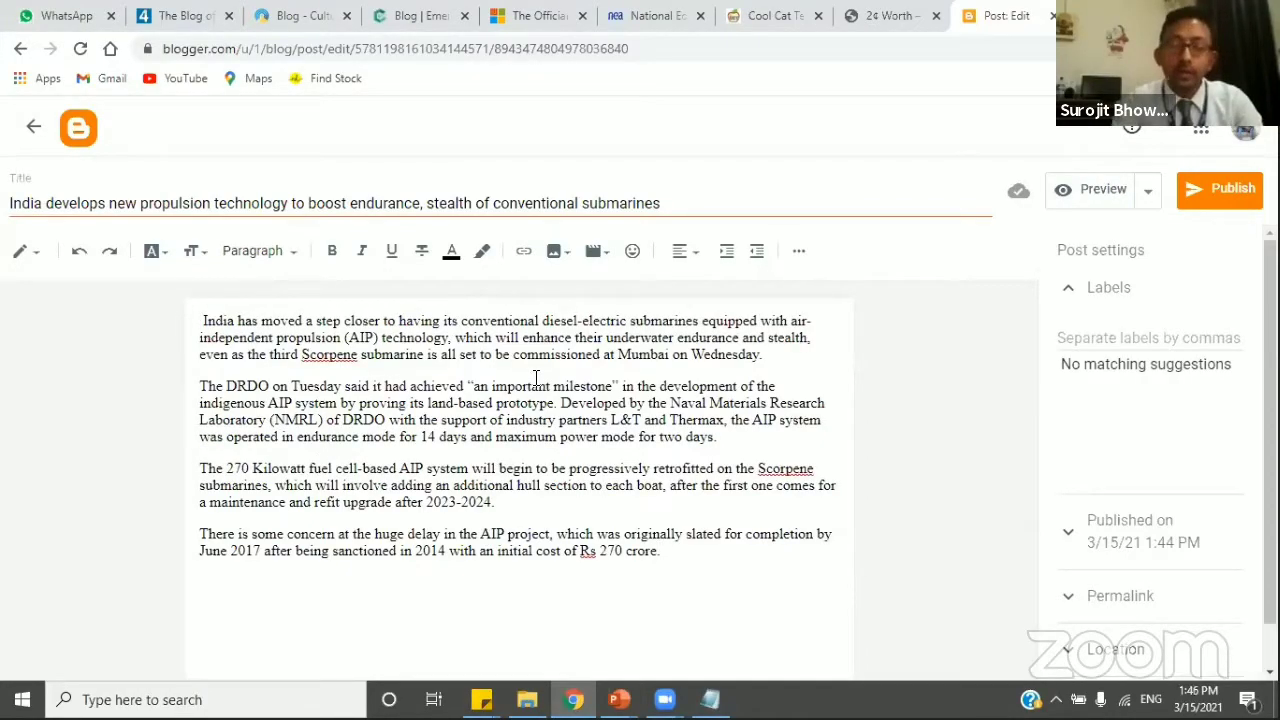
key("Delete")
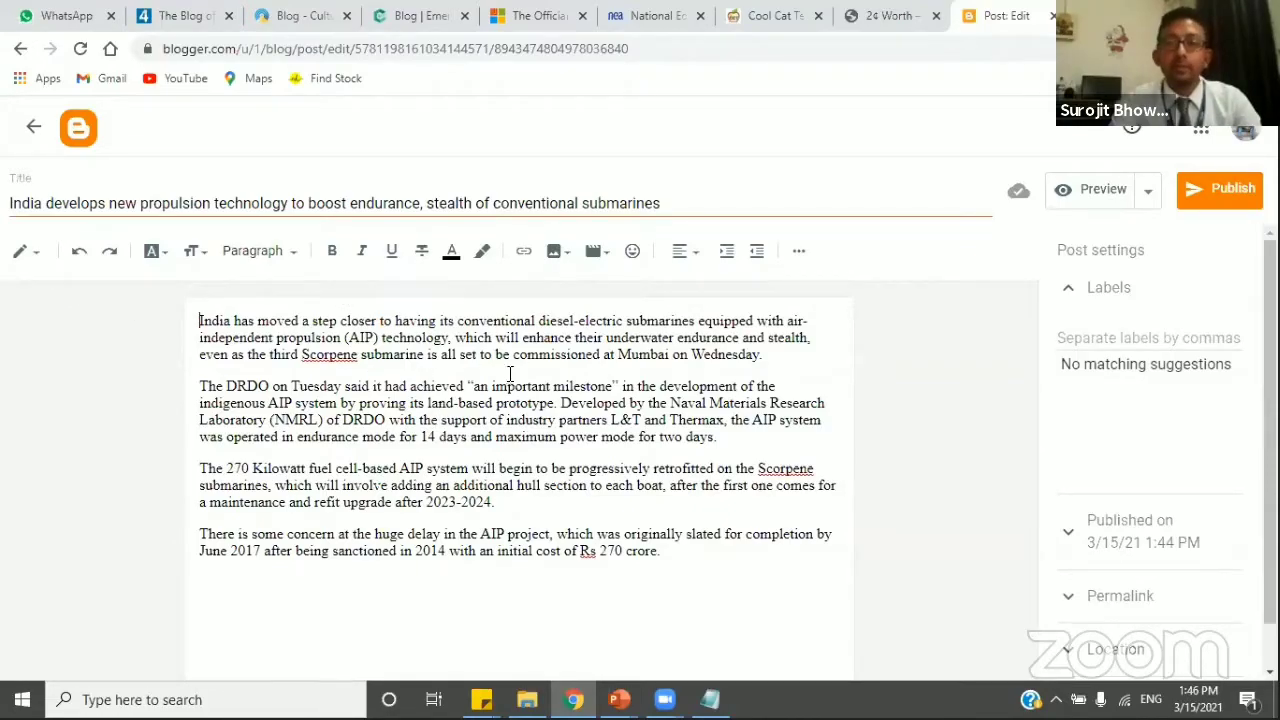
- Preview the post, look through its text, comment and ad areas, and close the preview to return to the editor
left_click(1105, 190)
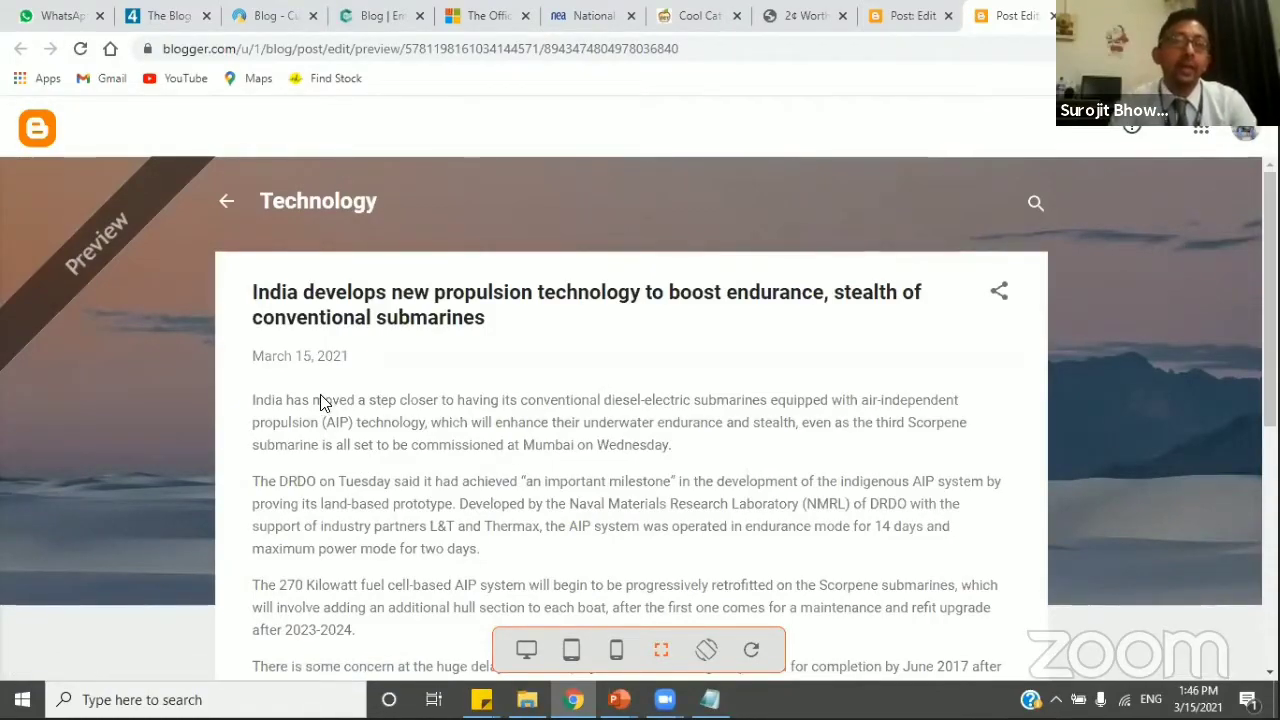
scroll(330, 403, "down", 2)
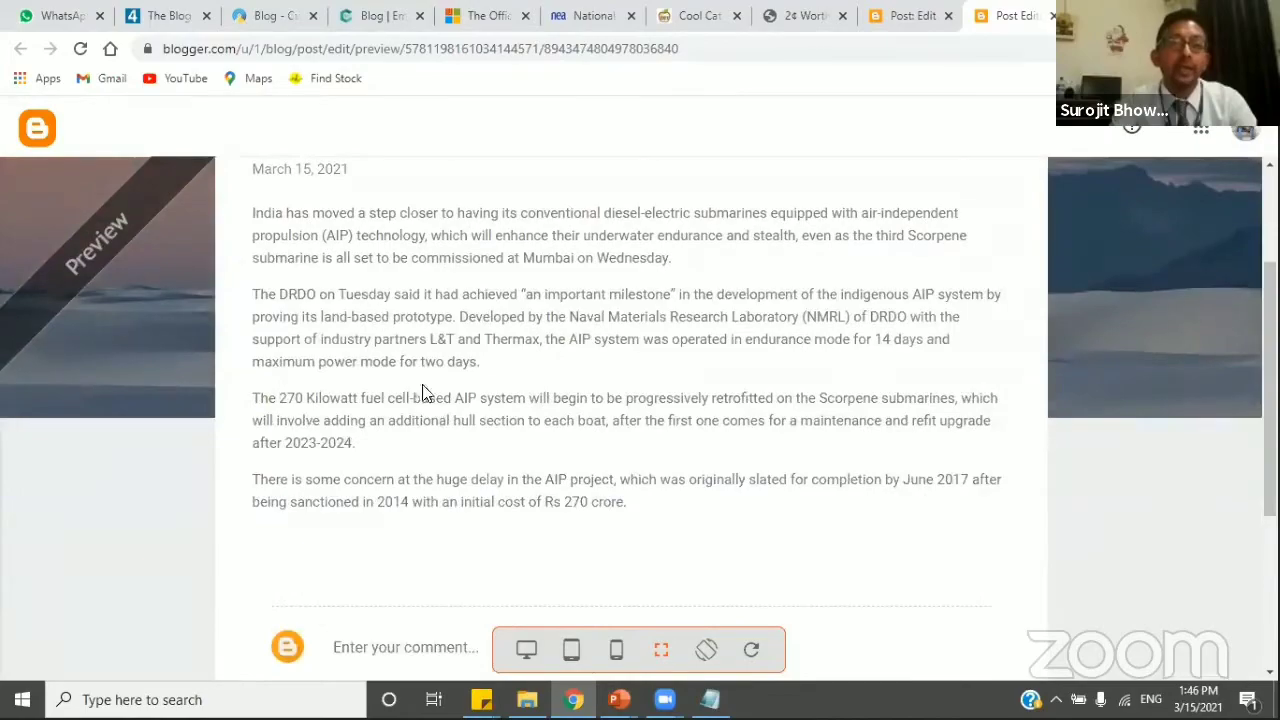
scroll(476, 461, "down", 1)
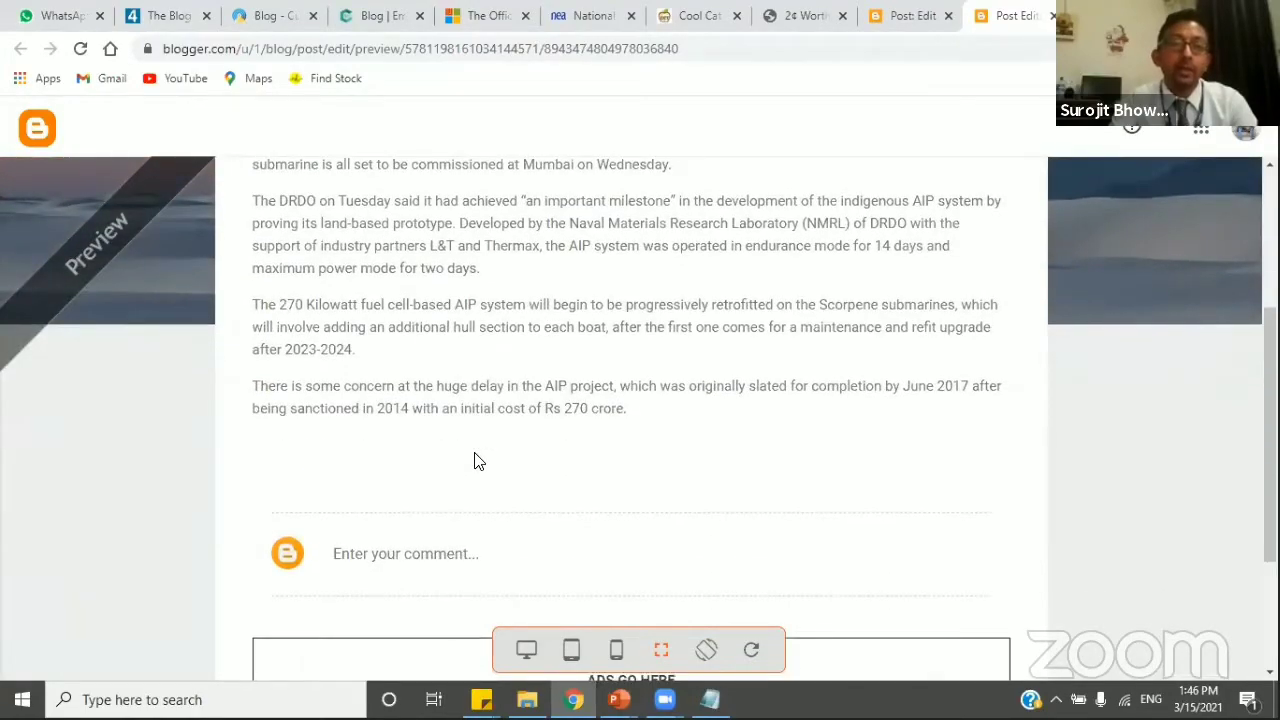
scroll(476, 461, "down", 2)
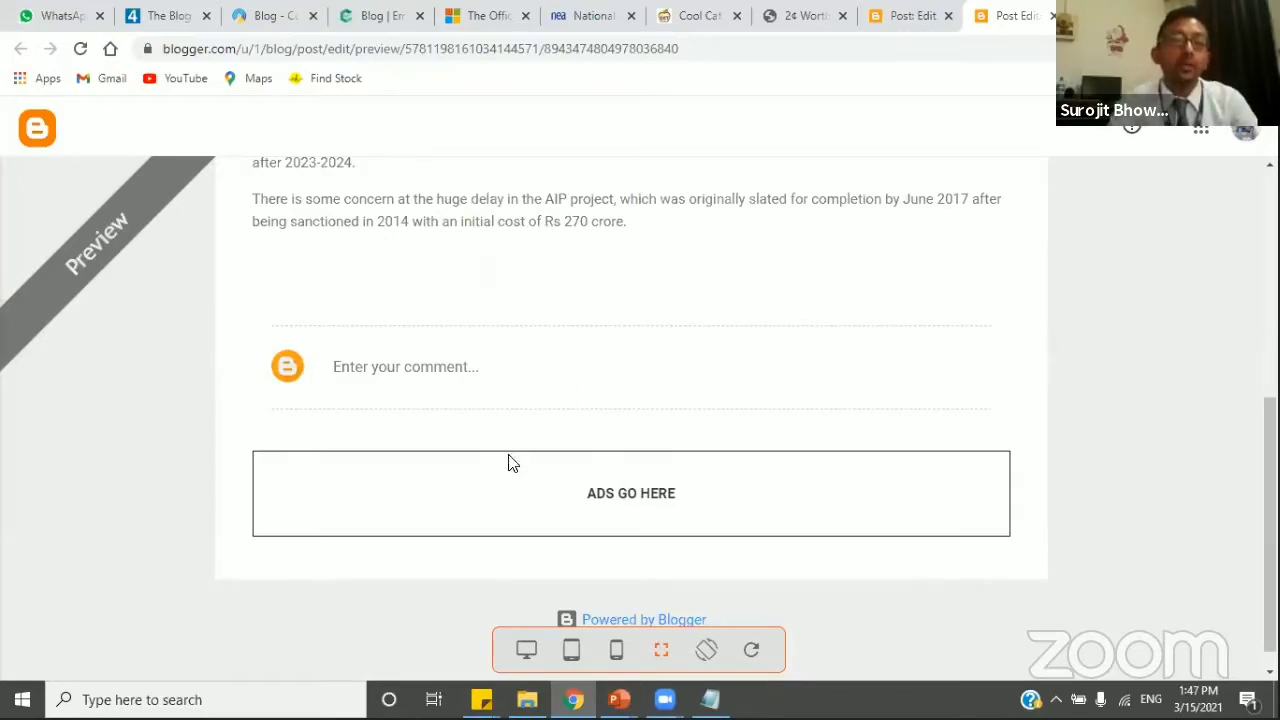
scroll(566, 517, "up", 2)
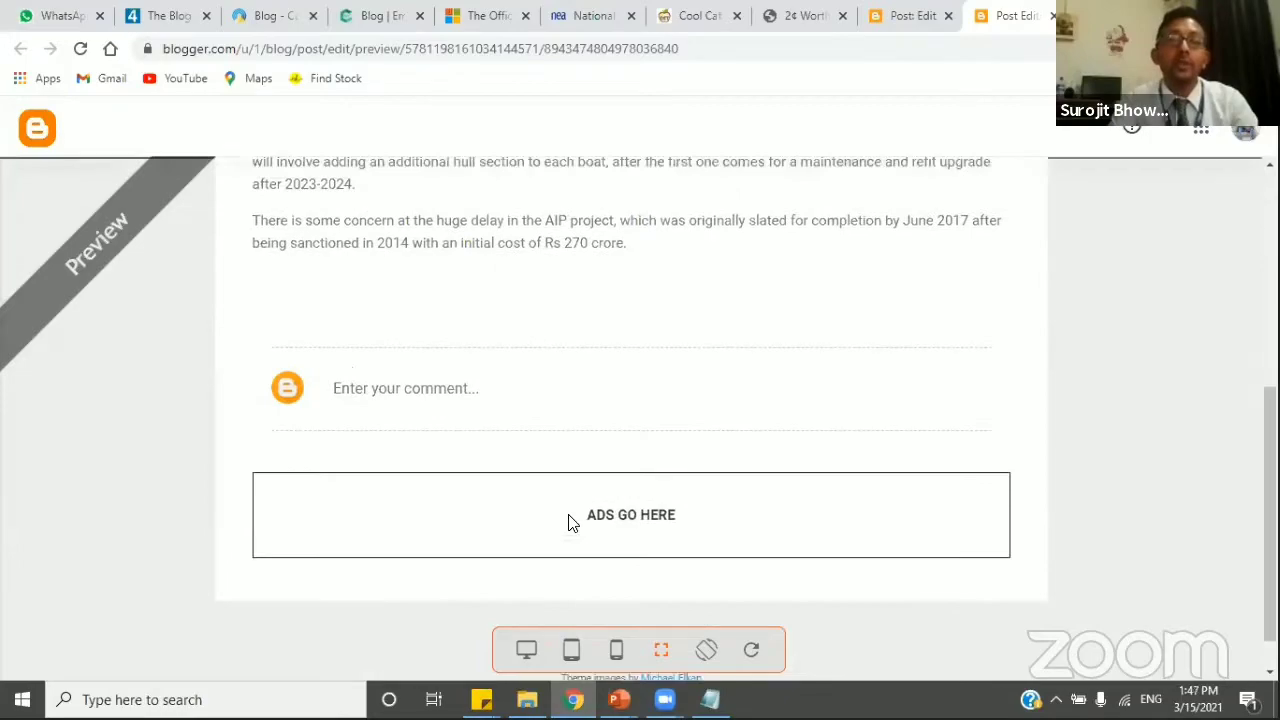
scroll(590, 520, "up", 3)
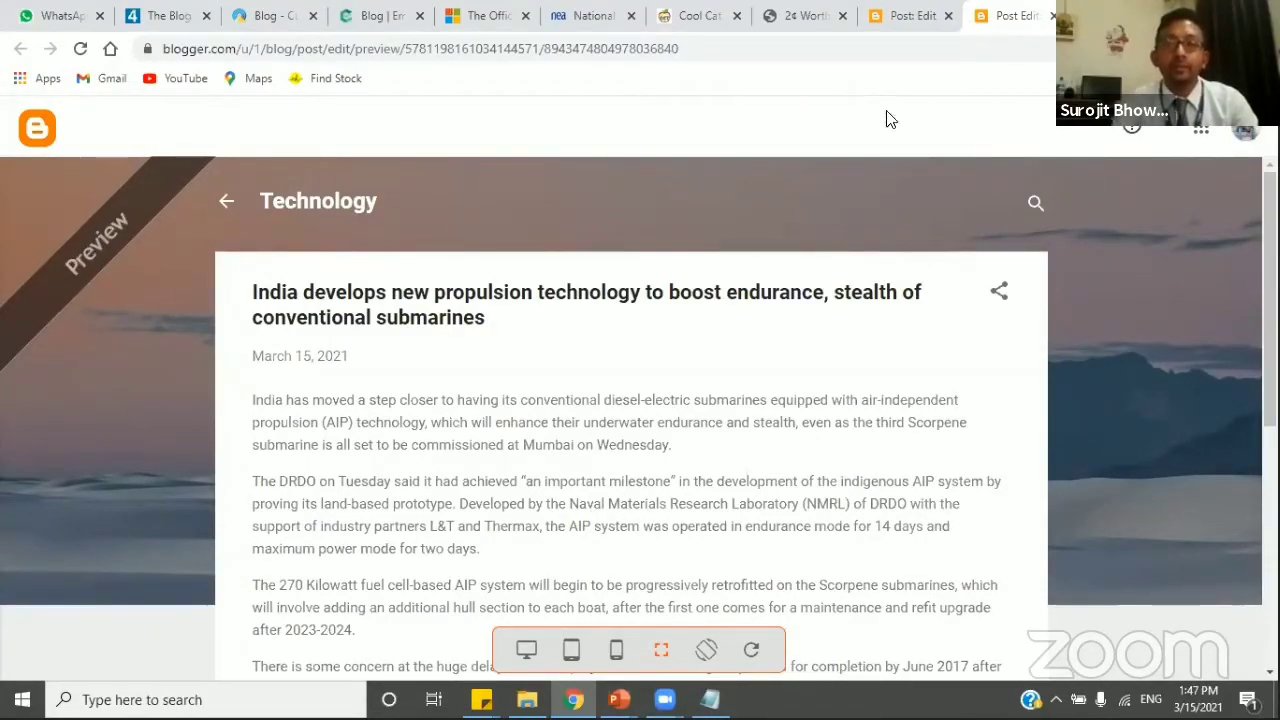
left_click(1052, 16)
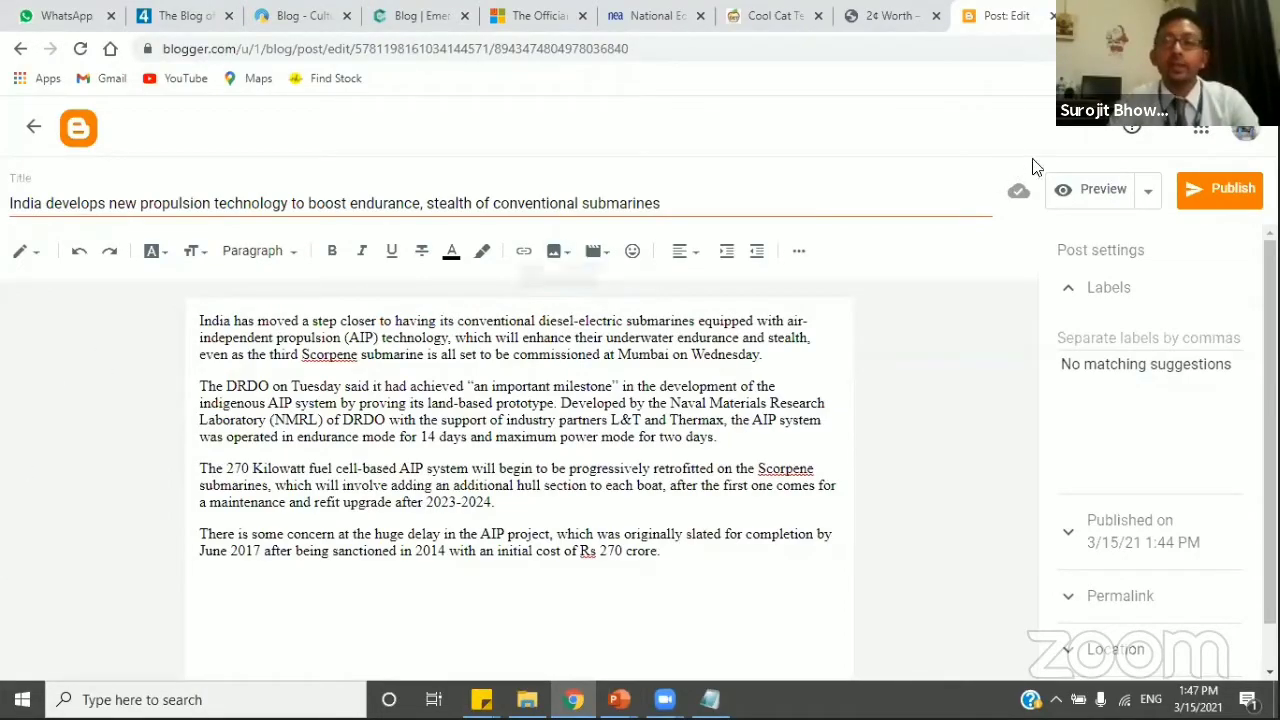
- Publish the submarine propulsion post to the Technology blog and confirm the publication
left_click(1213, 190)
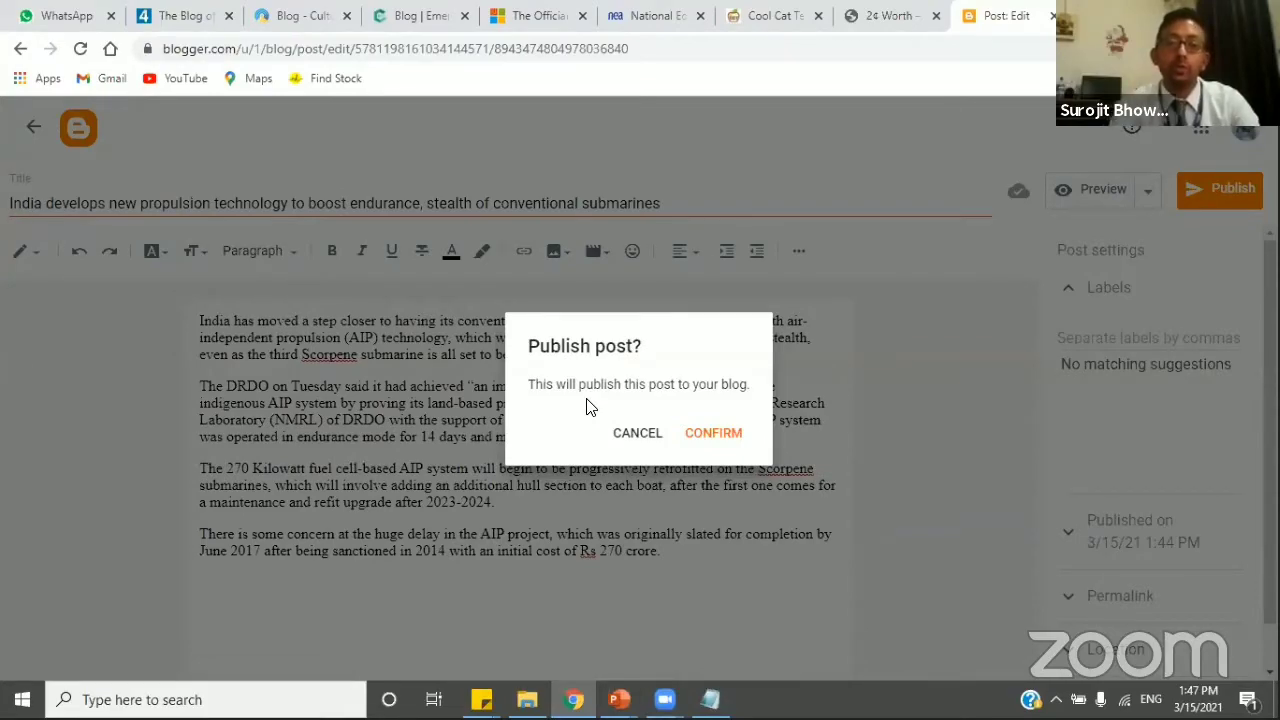
left_click(714, 437)
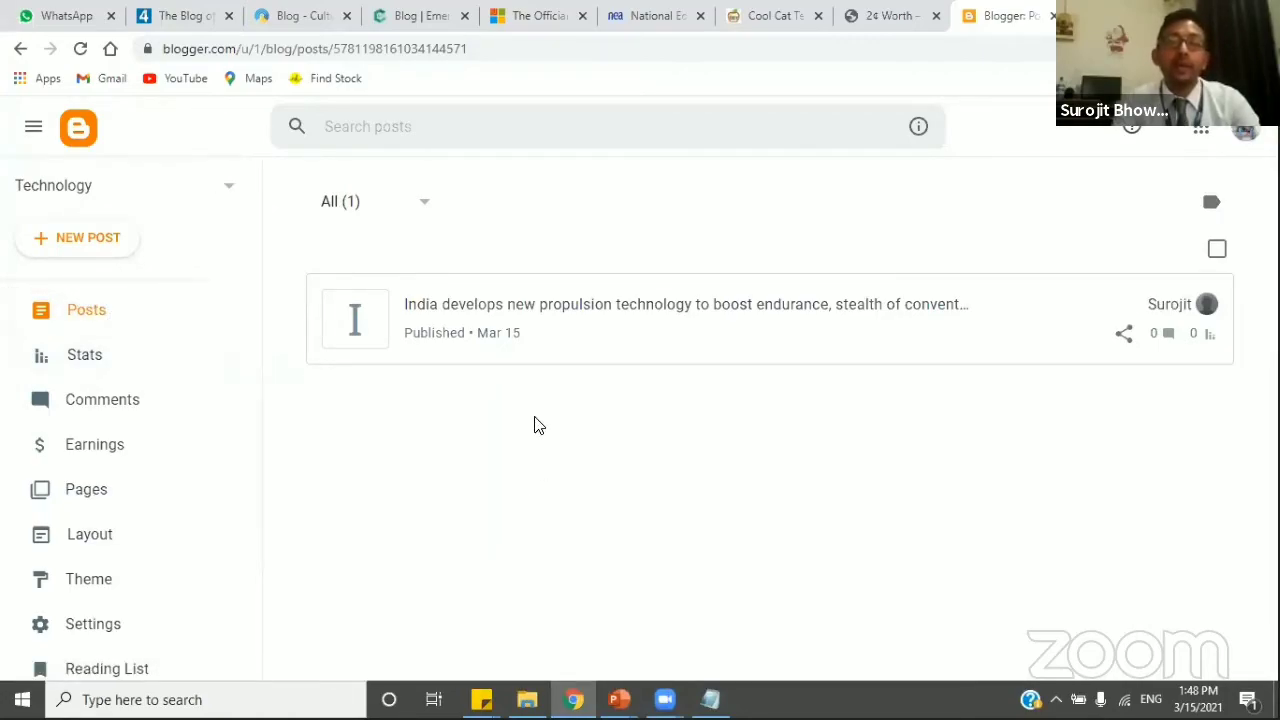
mouse_move(823, 289)
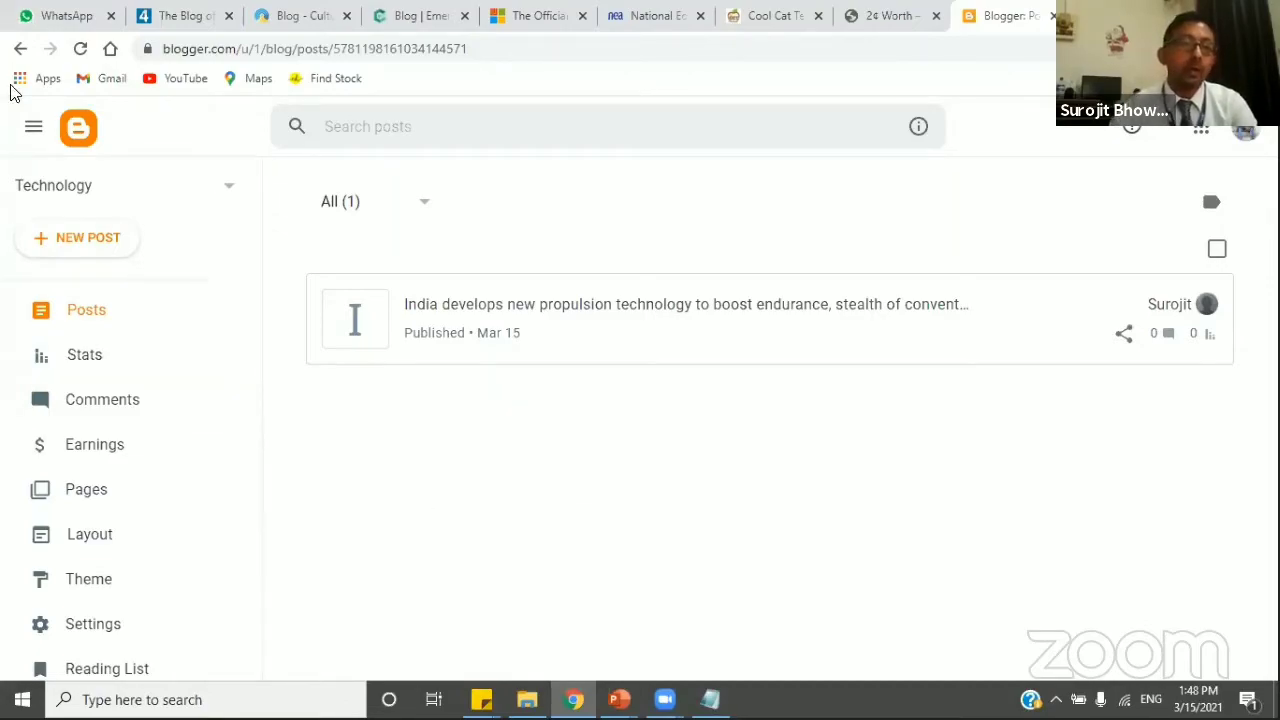
- Examine the Technology blog's stats, including followers, view counts, the latest post, the views graph and the posts section
left_click(101, 363)
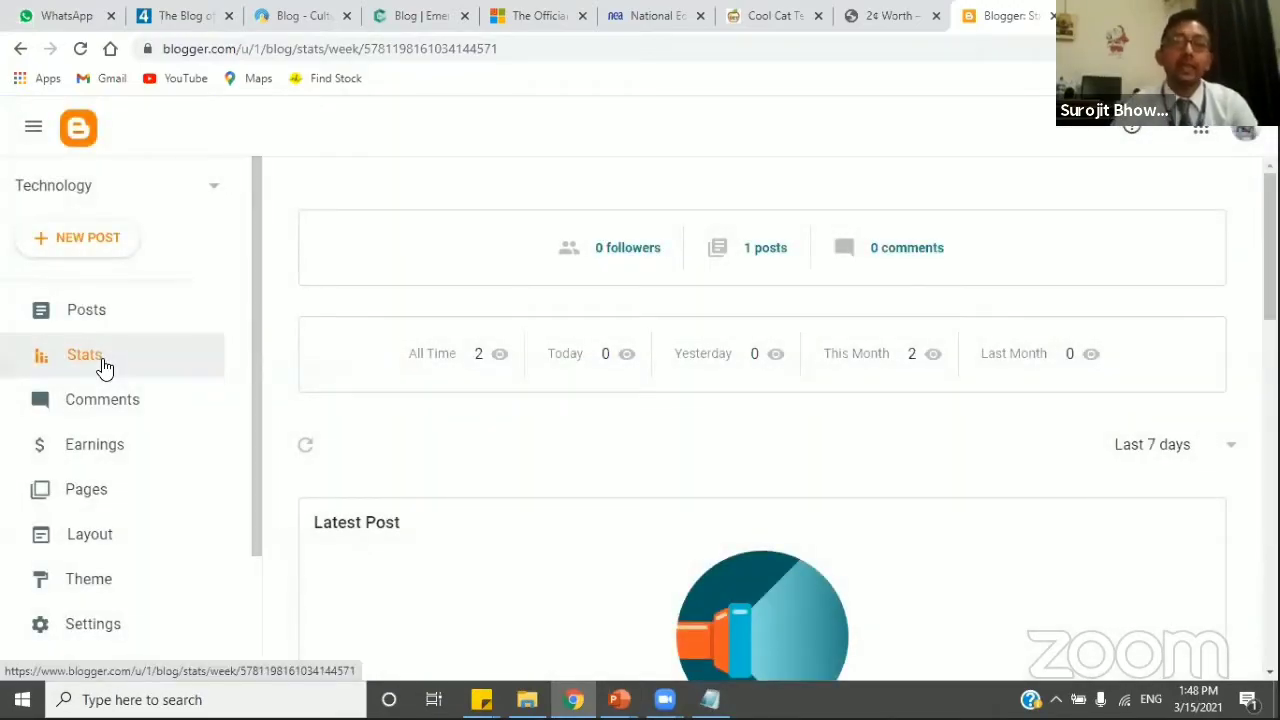
scroll(586, 507, "down", 3)
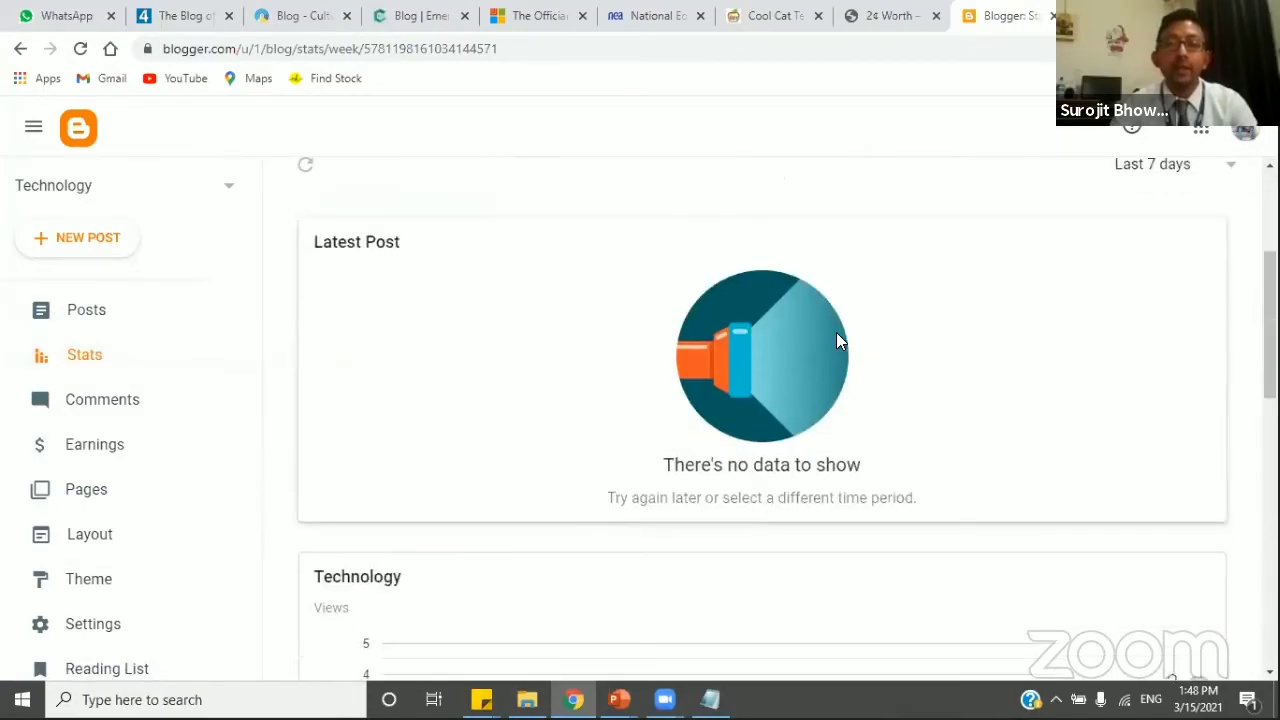
scroll(734, 464, "down", 3)
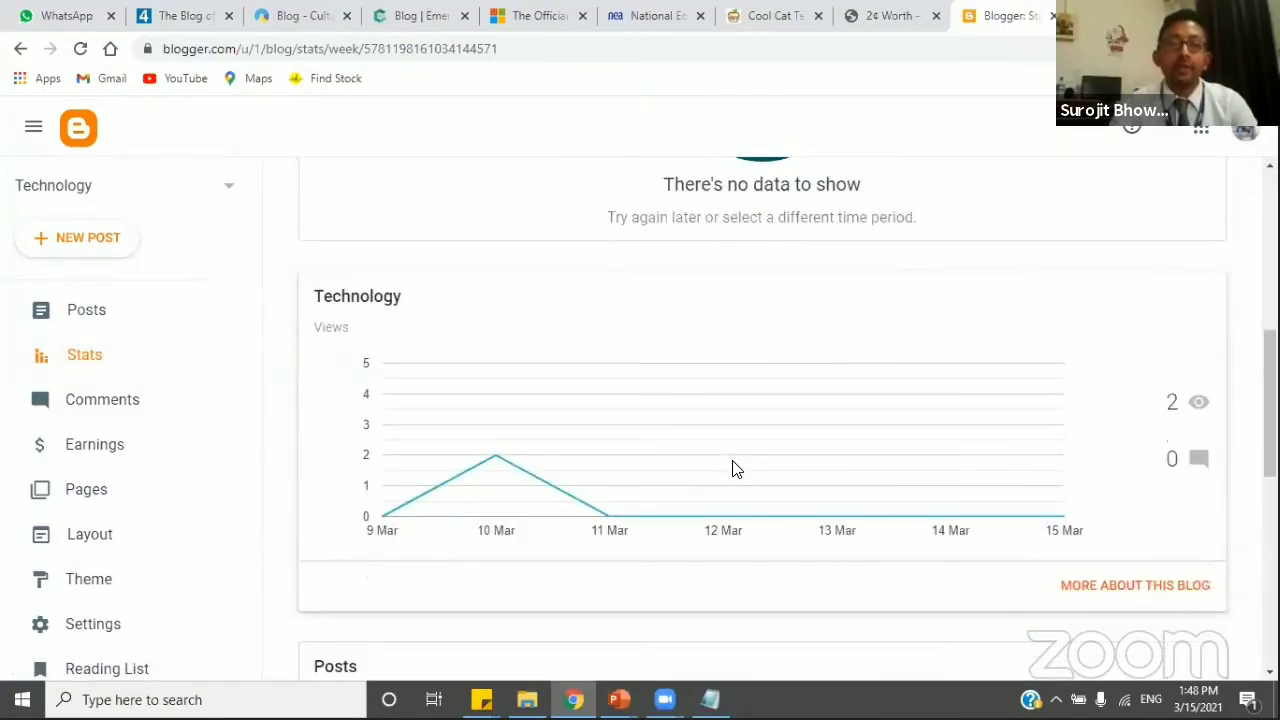
scroll(734, 467, "down", 7)
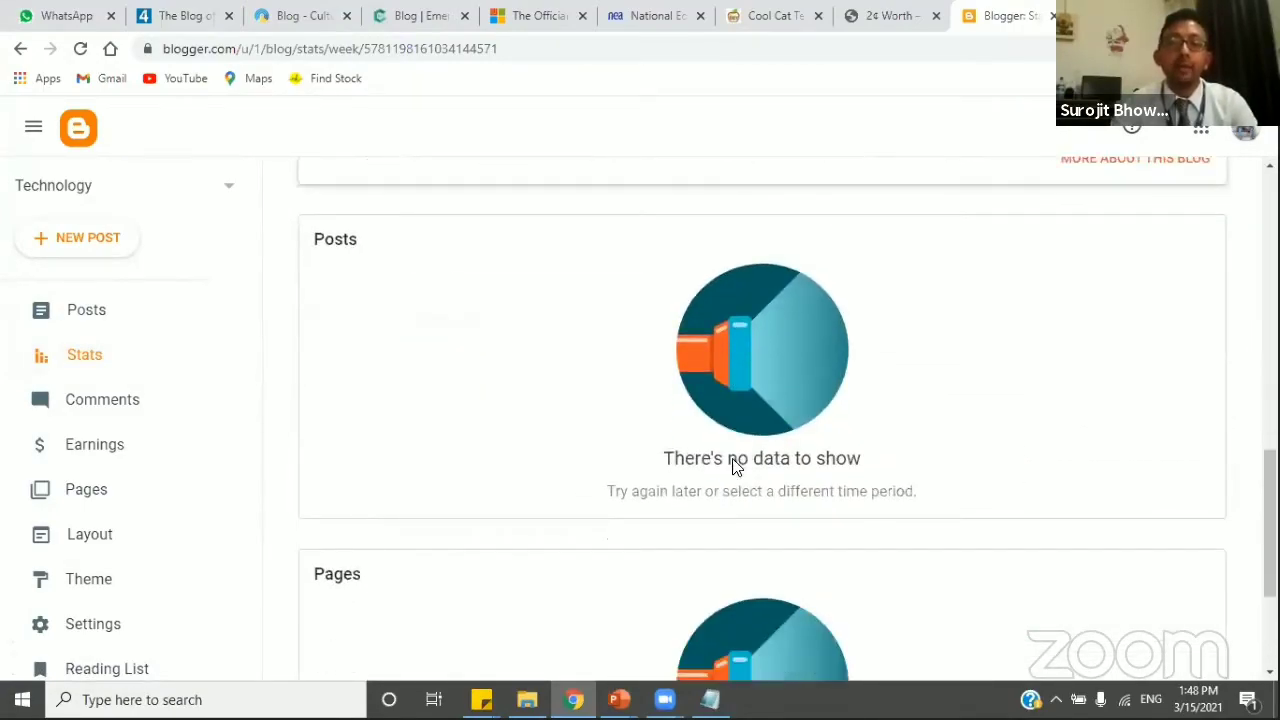
scroll(733, 462, "up", 6)
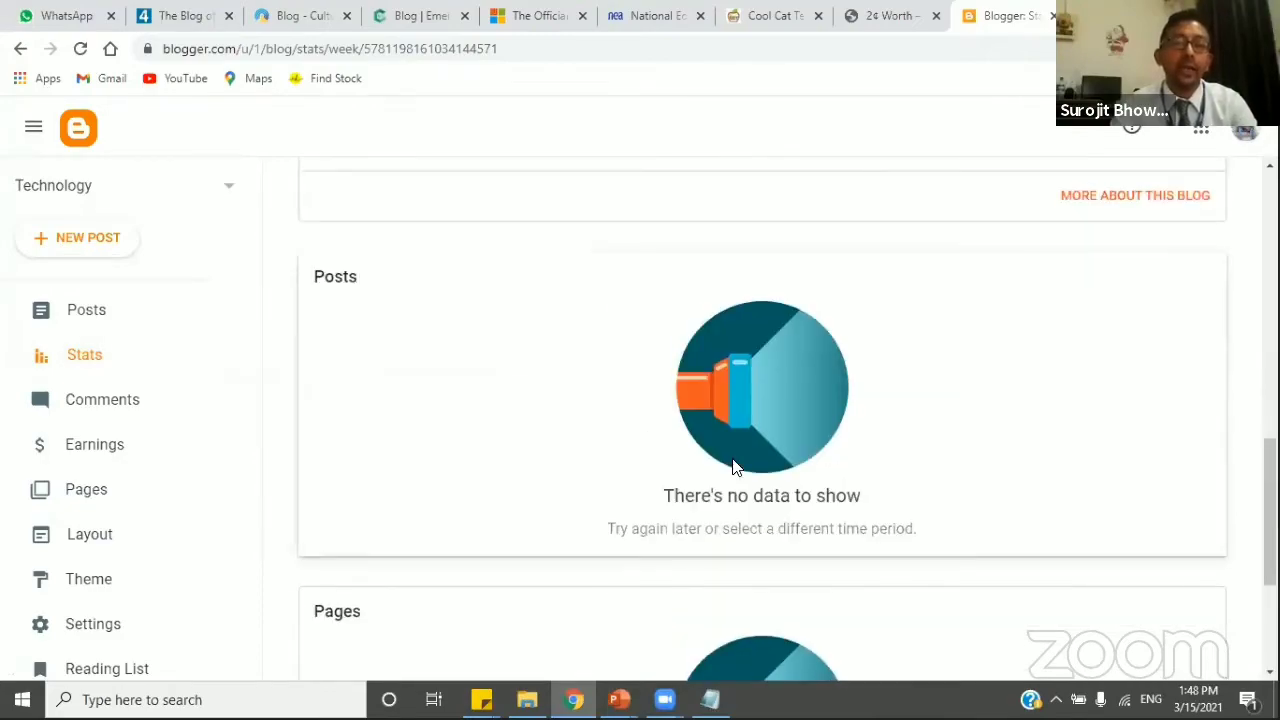
scroll(734, 467, "up", 7)
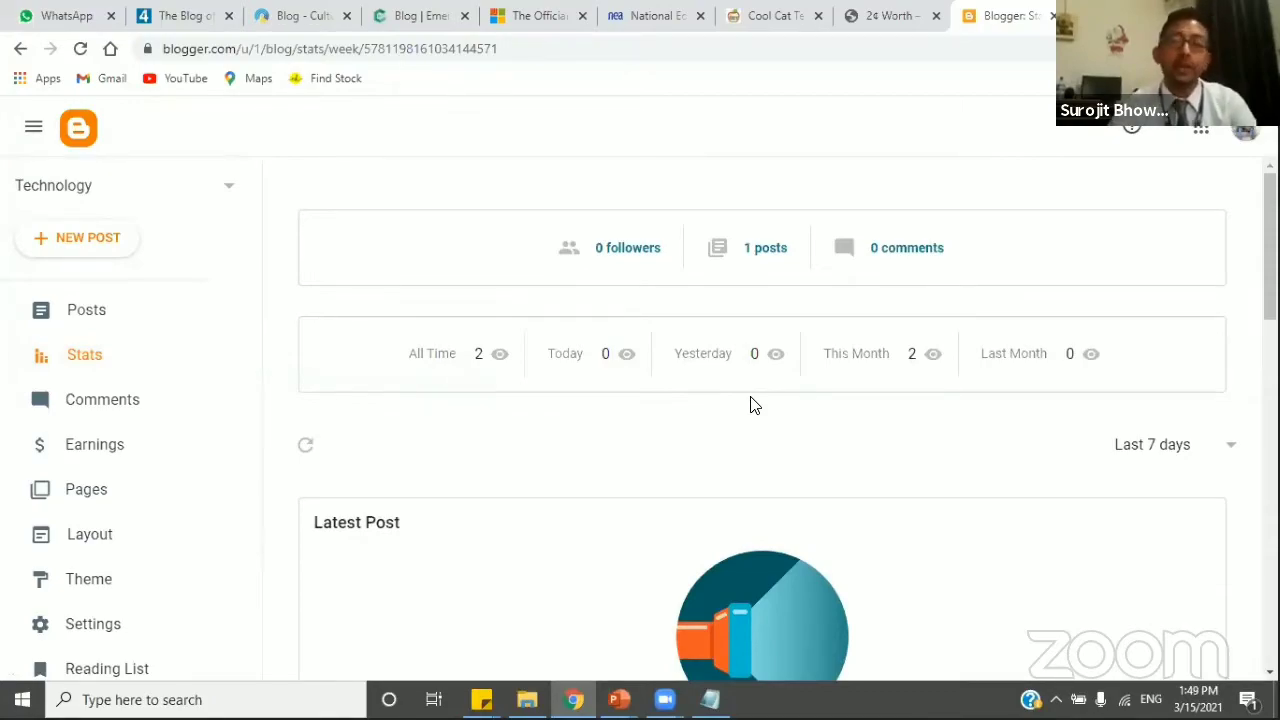
scroll(740, 440, "down", 2)
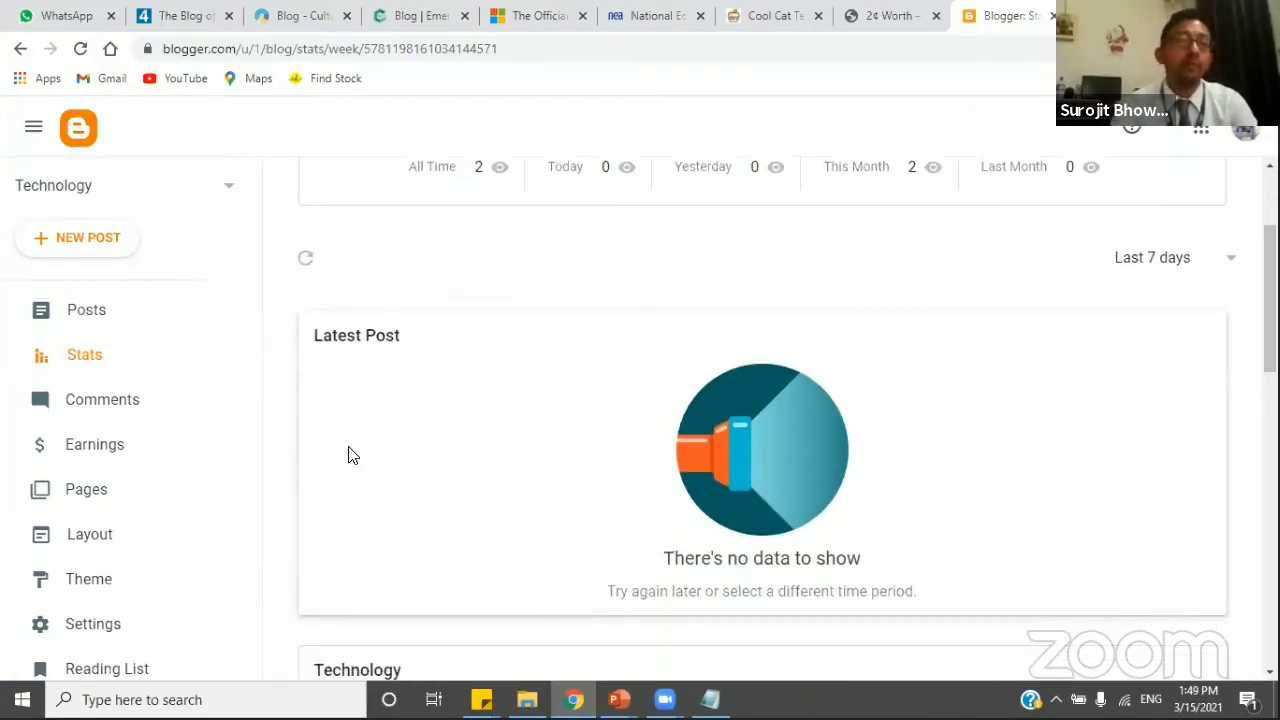
- Look over the blog's Comments, Earnings and Pages sections, including the AdSense account option
left_click(124, 400)
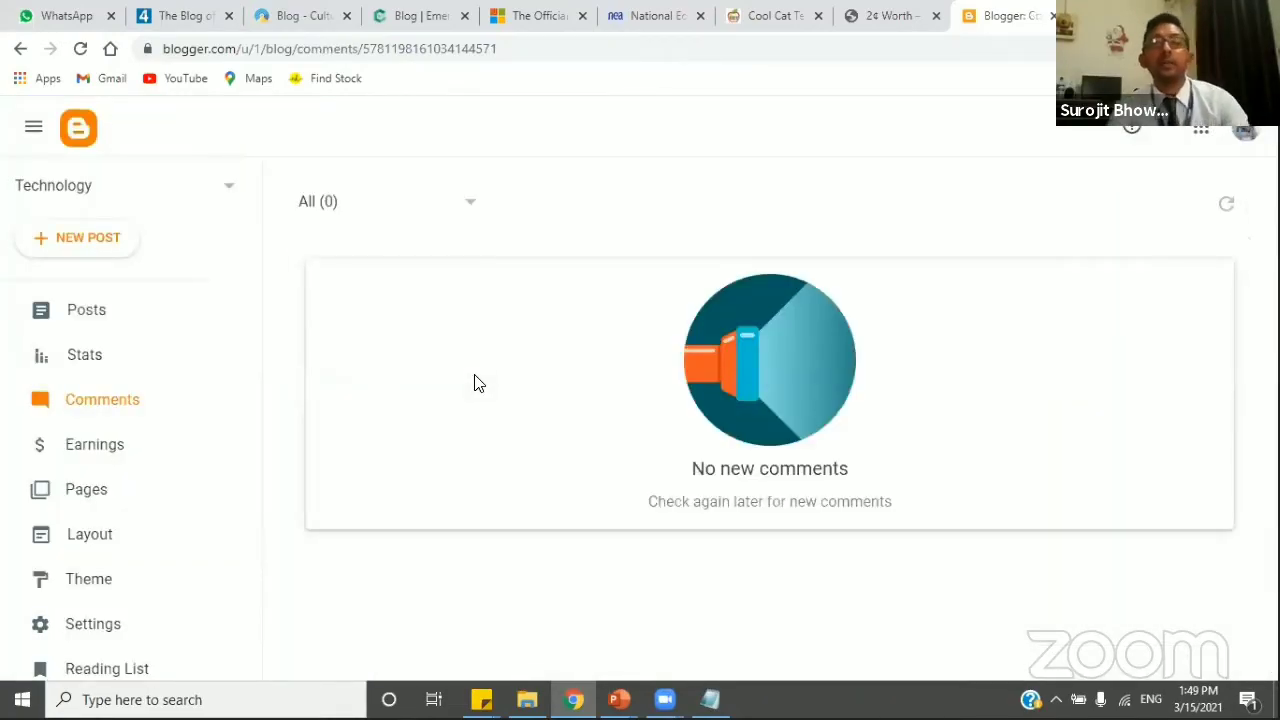
left_click(98, 446)
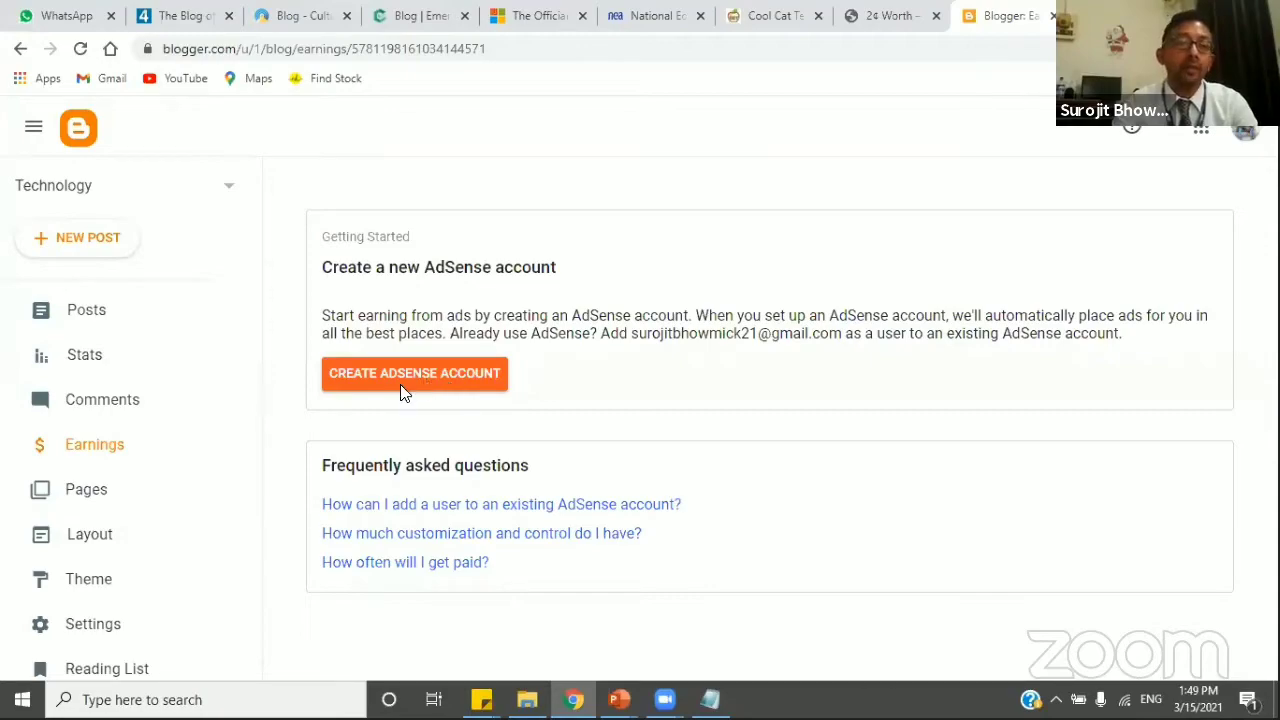
left_click(104, 497)
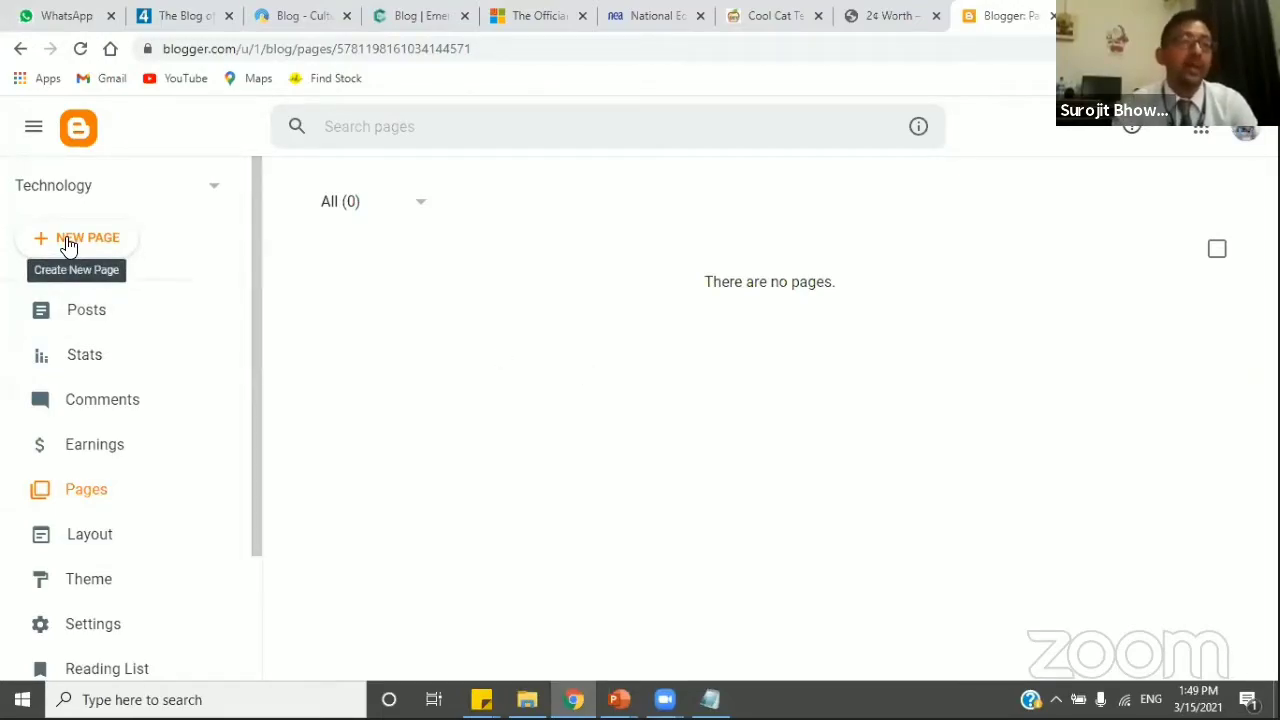
- Examine the blog's Layout, from the sidebar, search and header gadgets down to the Page Body gadgets
scroll(170, 446, "down", 1)
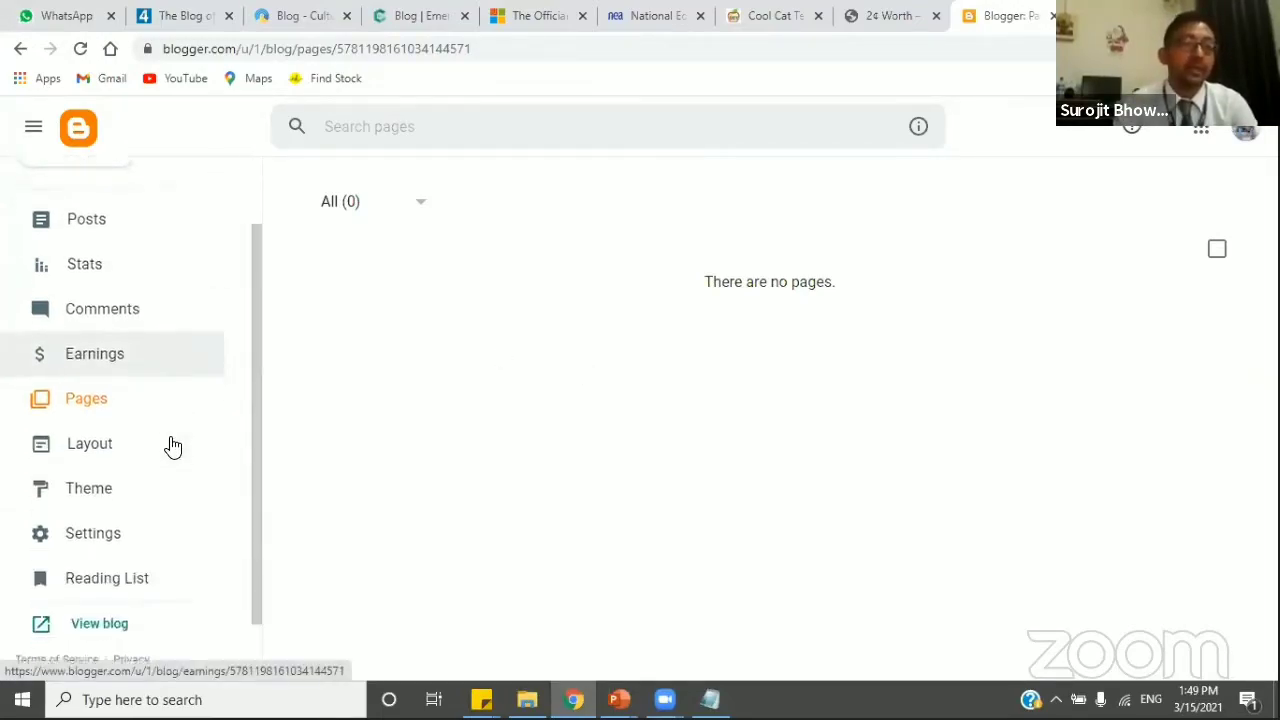
left_click(96, 446)
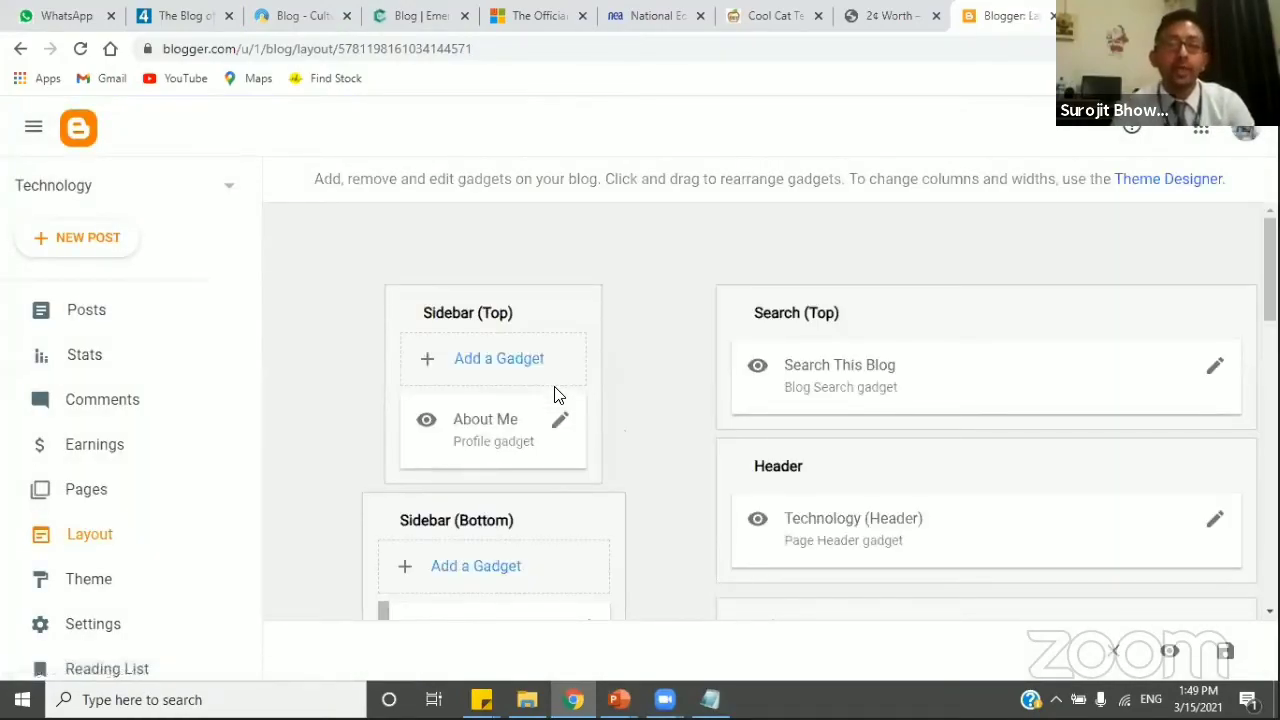
scroll(668, 372, "down", 1)
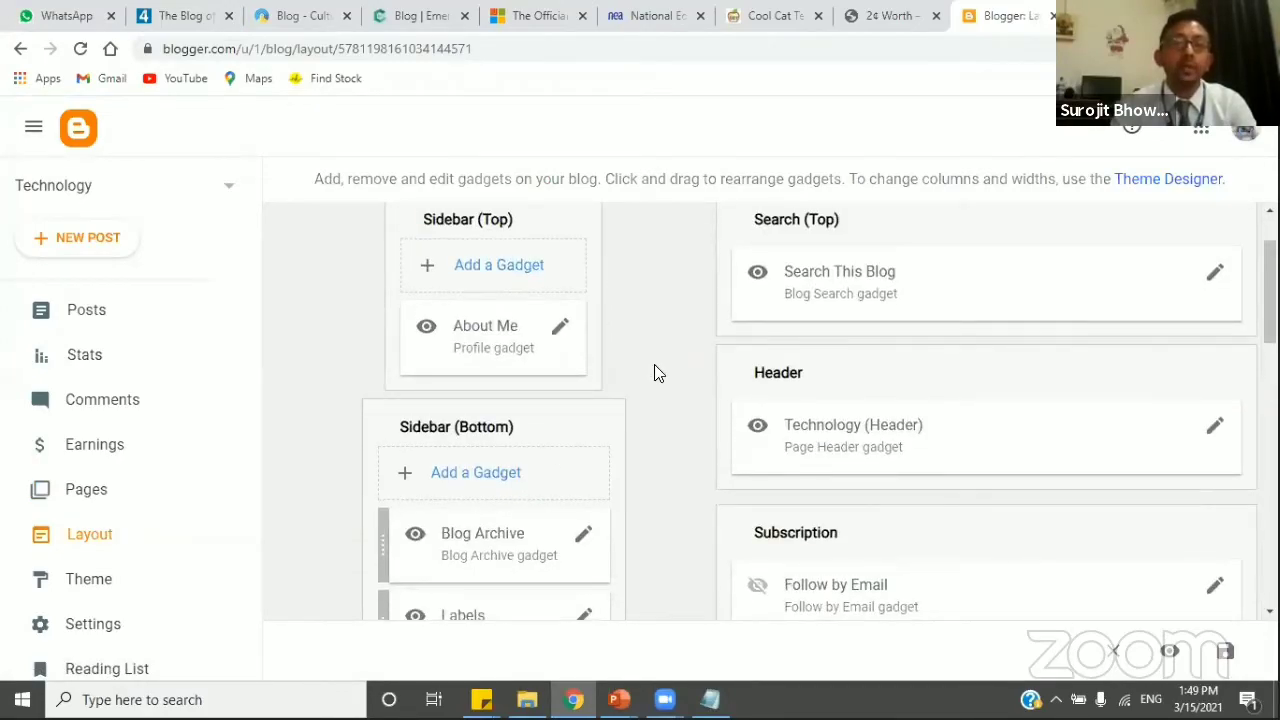
scroll(658, 373, "down", 2)
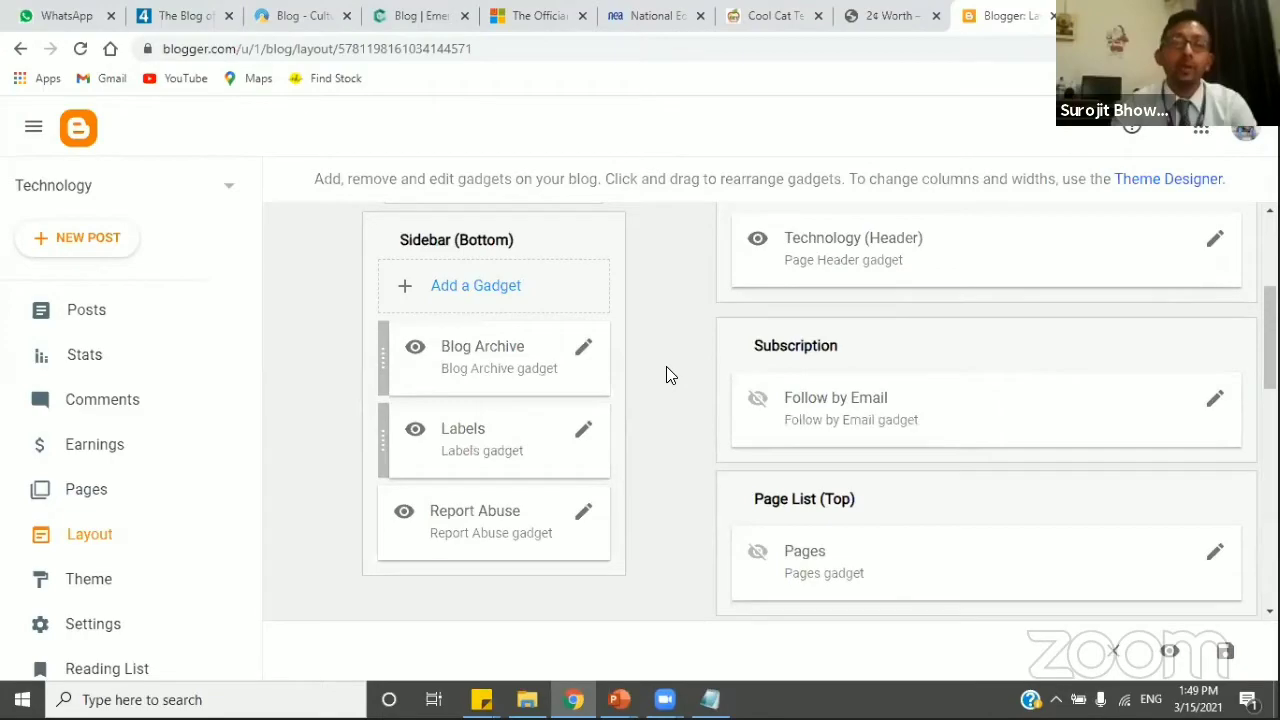
scroll(669, 374, "down", 2)
scroll(669, 374, "down", 4)
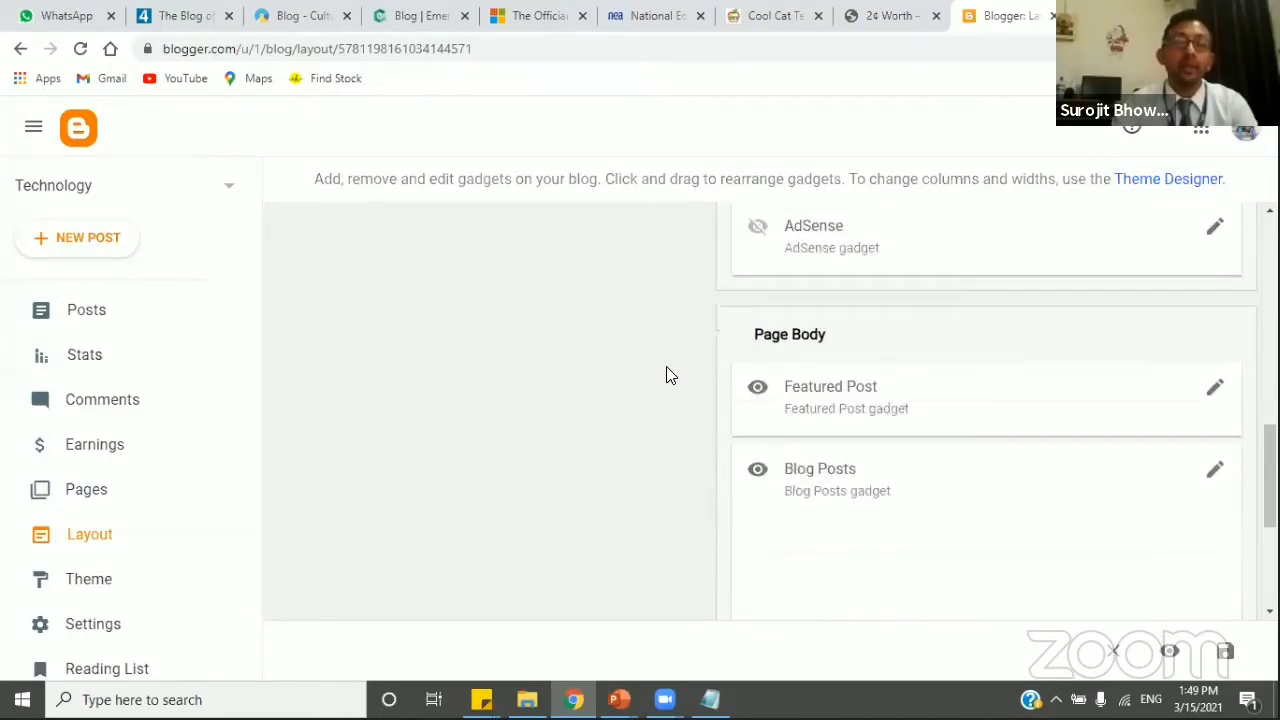
- Browse the blog themes, looking through the Contempo and Soho variants down to Emporio
left_click(96, 581)
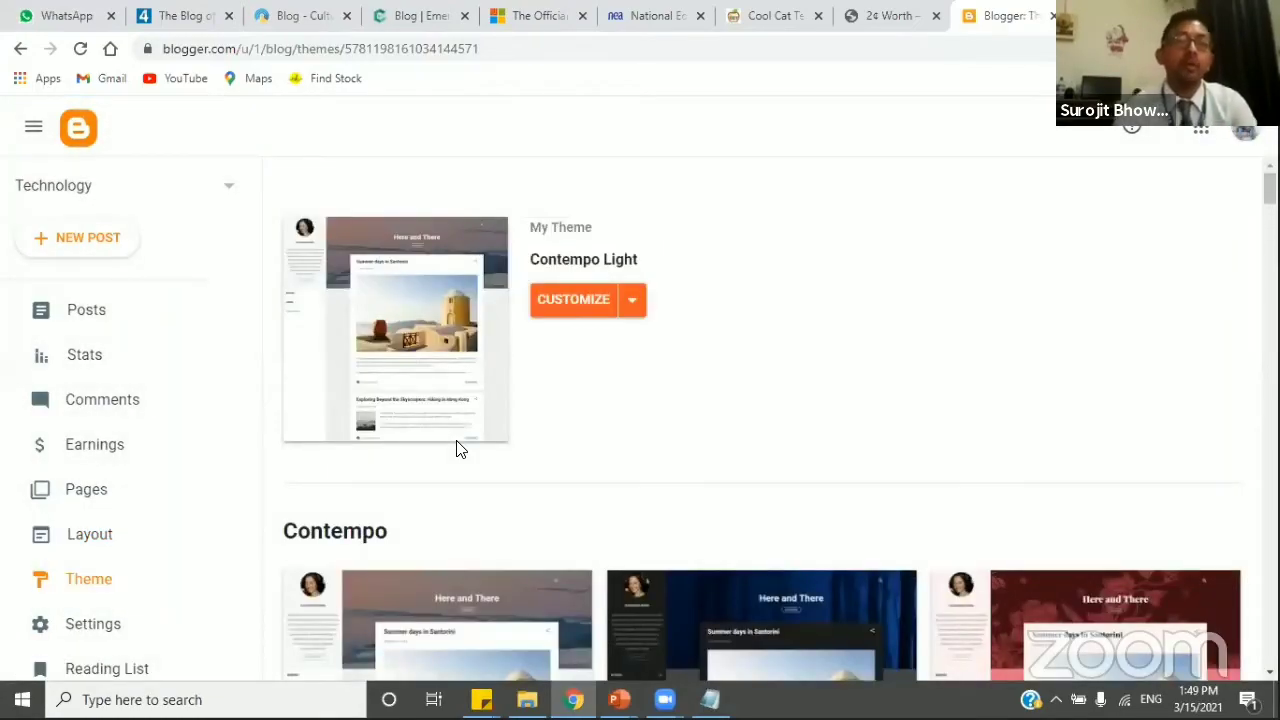
scroll(614, 361, "down", 1)
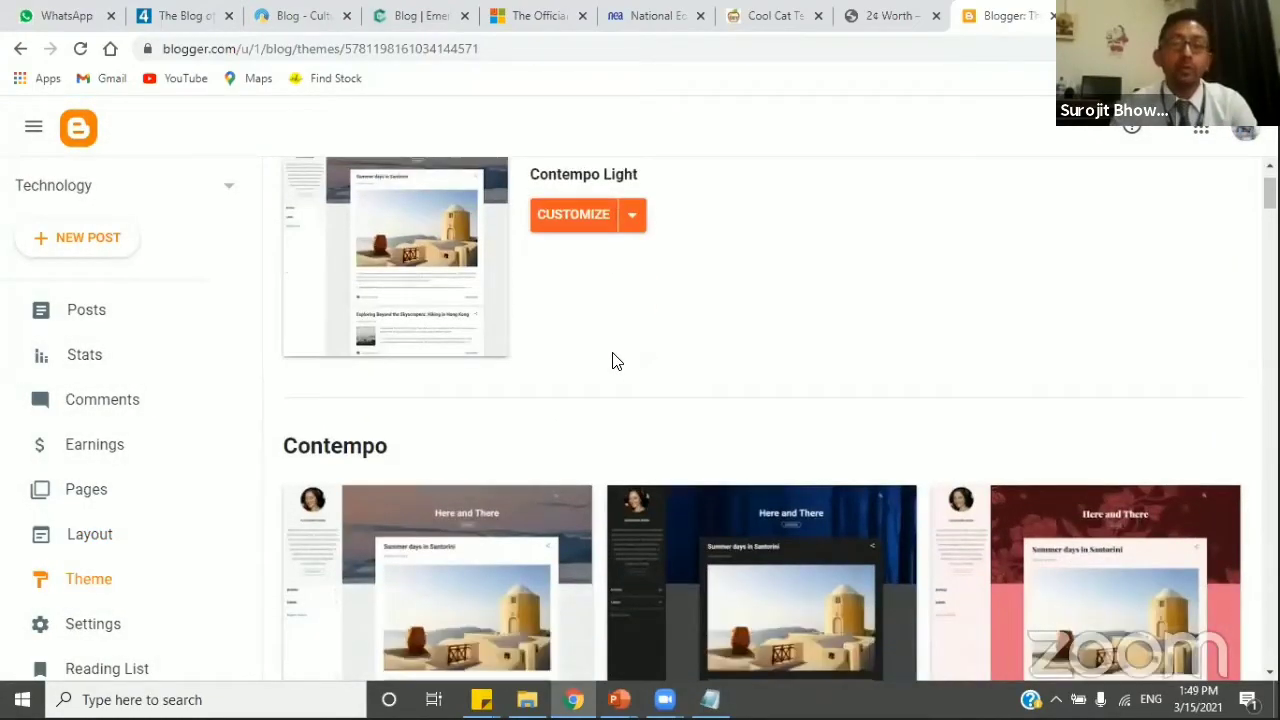
scroll(614, 361, "down", 1)
scroll(611, 362, "down", 2)
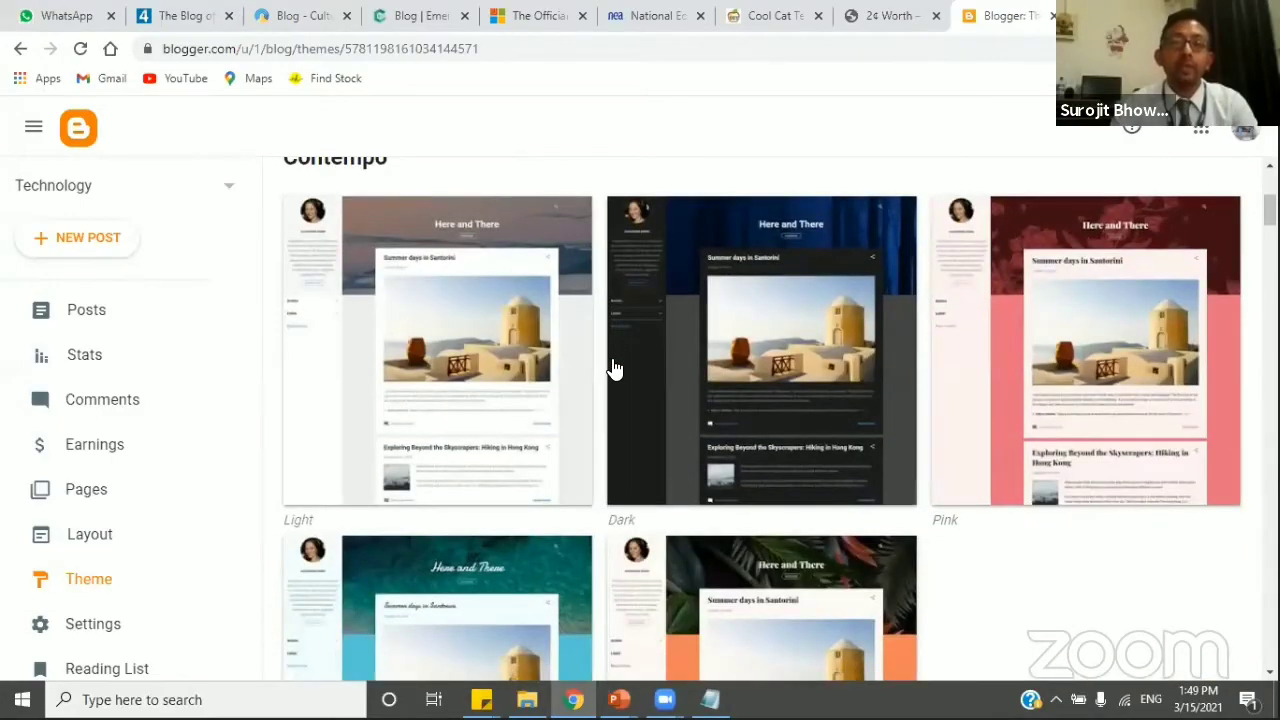
scroll(614, 368, "down", 3)
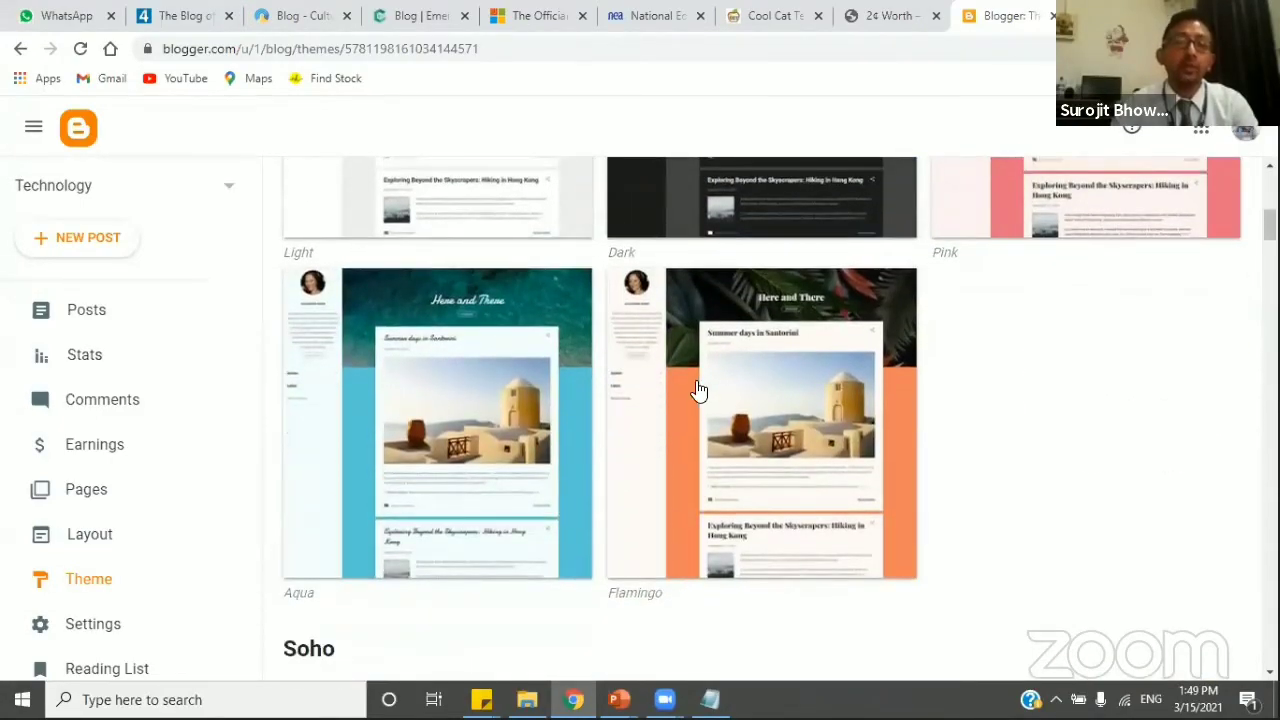
scroll(692, 384, "down", 5)
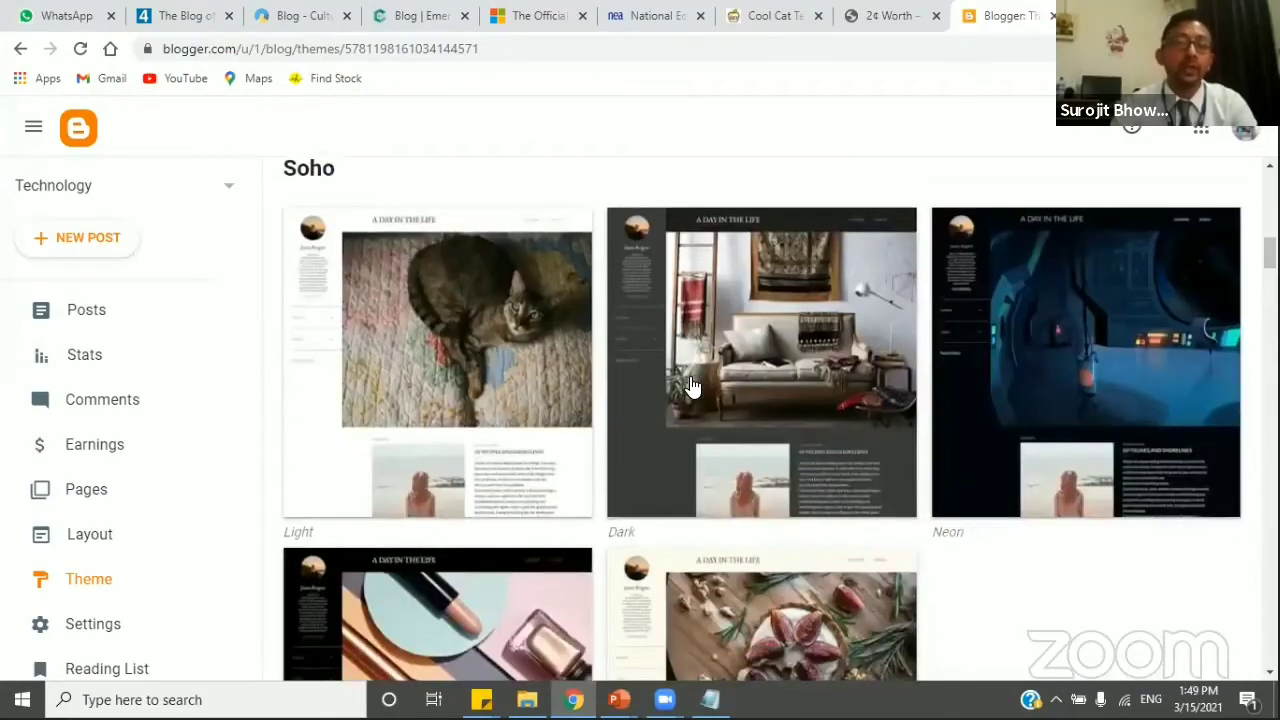
scroll(692, 384, "down", 3)
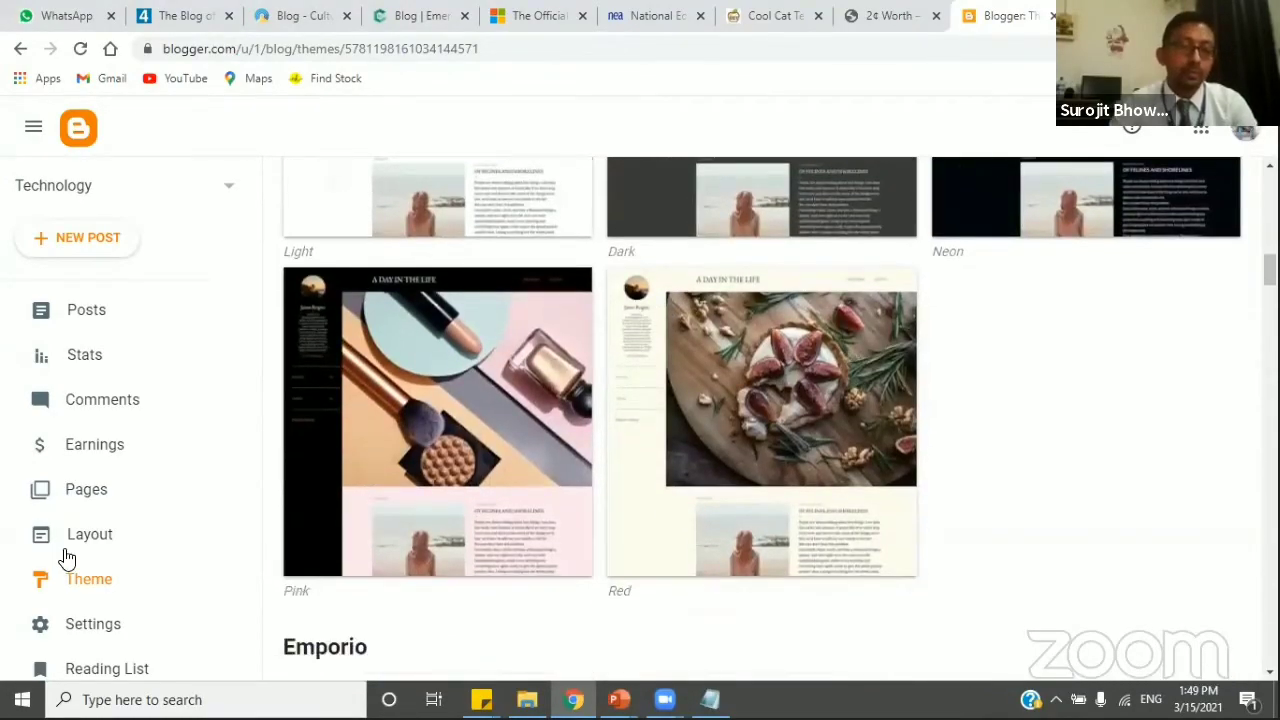
- Review the blog's settings from Basic, Privacy and Publishing through reader access and Posts
scroll(100, 558, "down", 2)
left_click(110, 460)
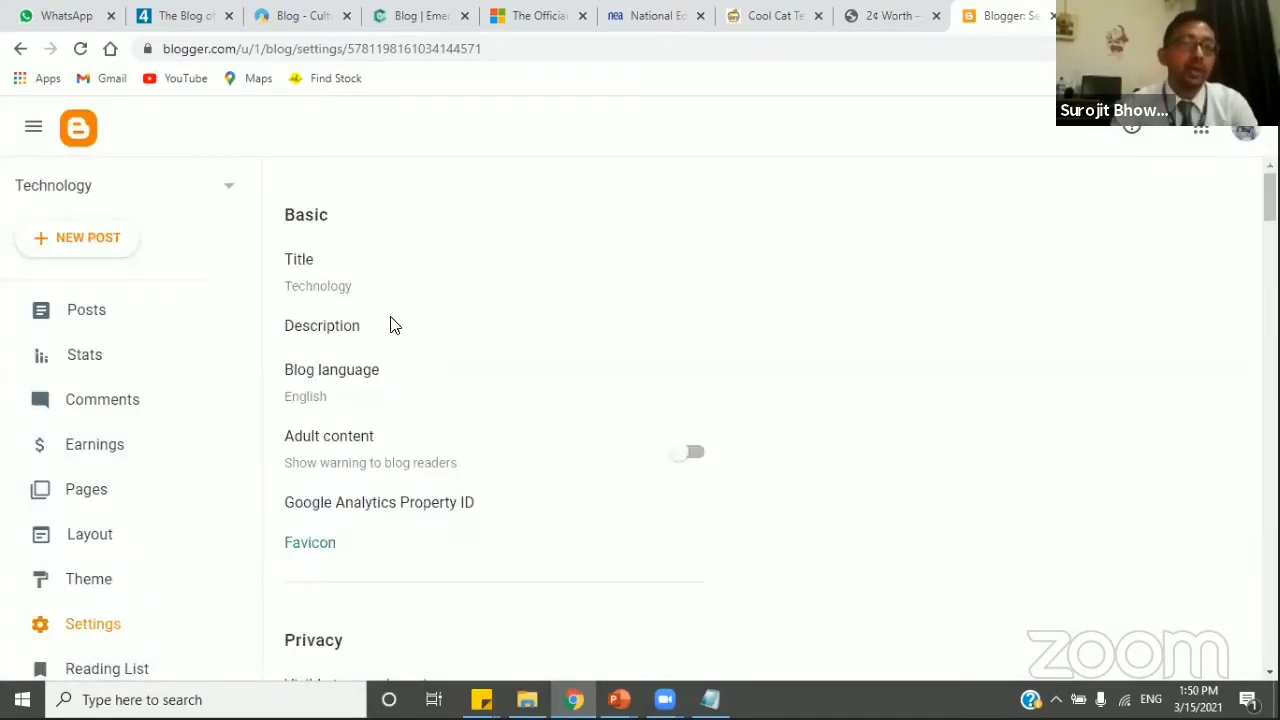
scroll(404, 399, "down", 2)
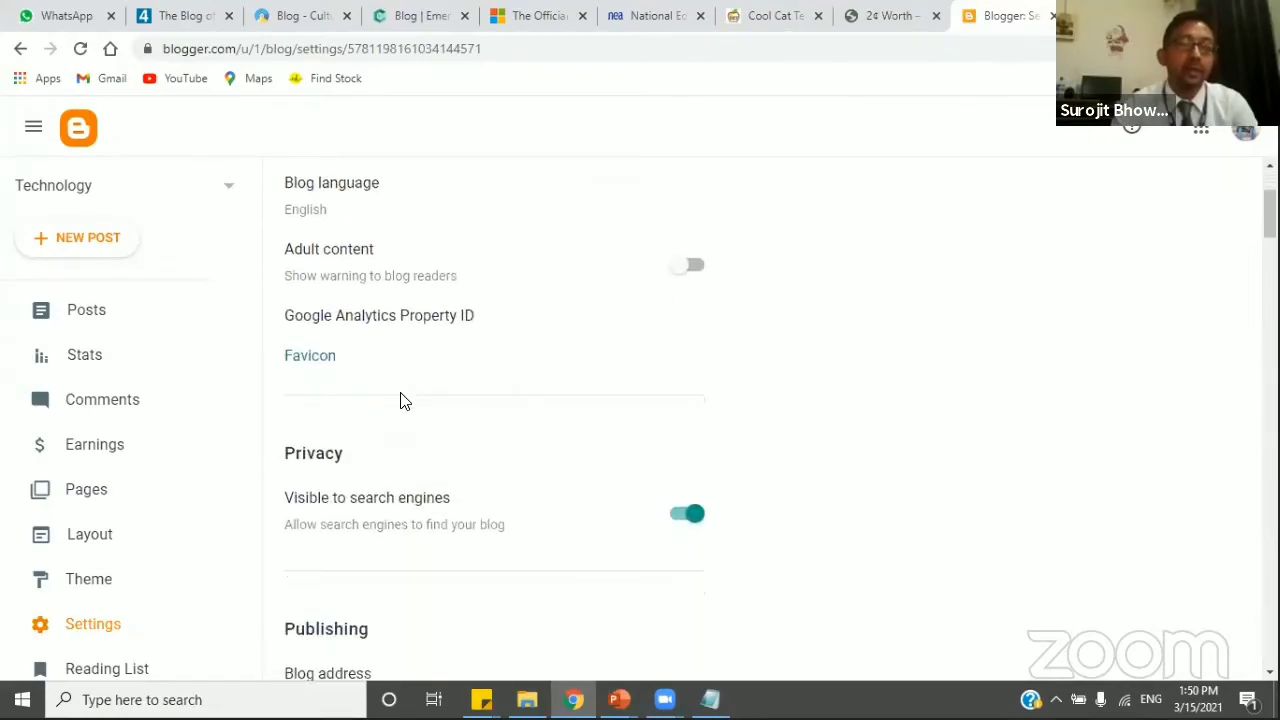
scroll(404, 399, "down", 1)
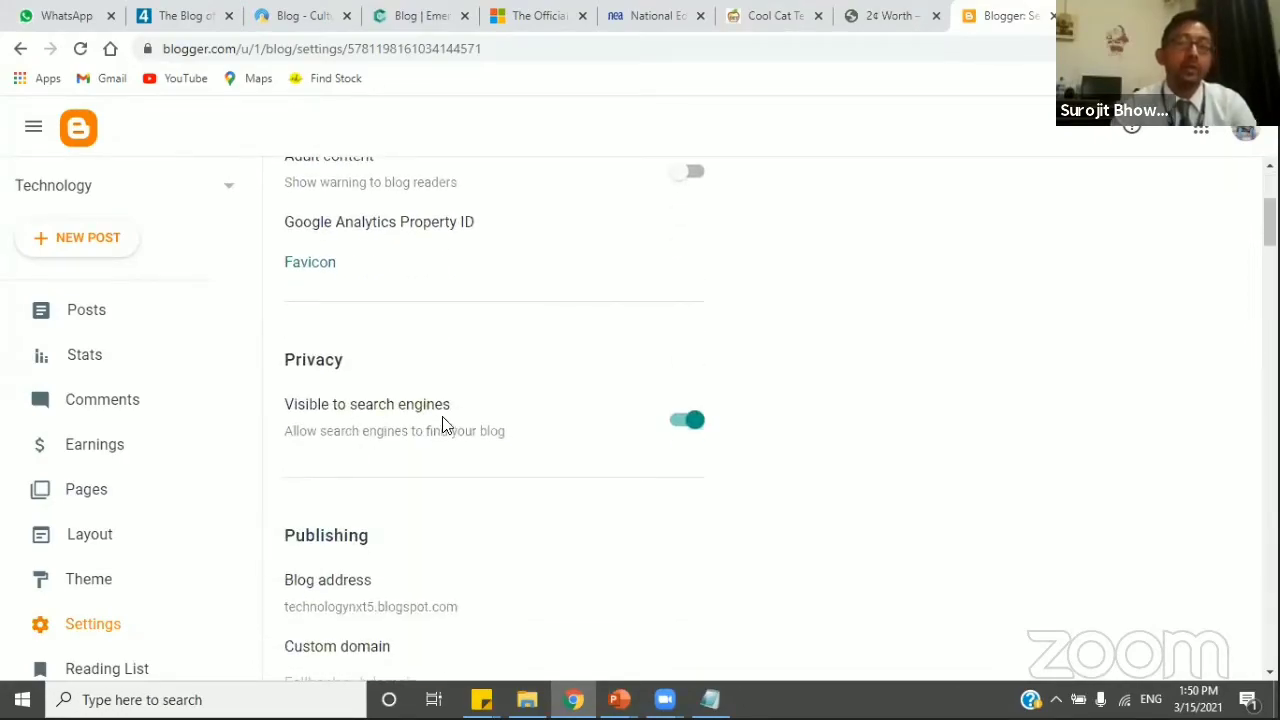
scroll(246, 471, "down", 2)
scroll(374, 463, "down", 4)
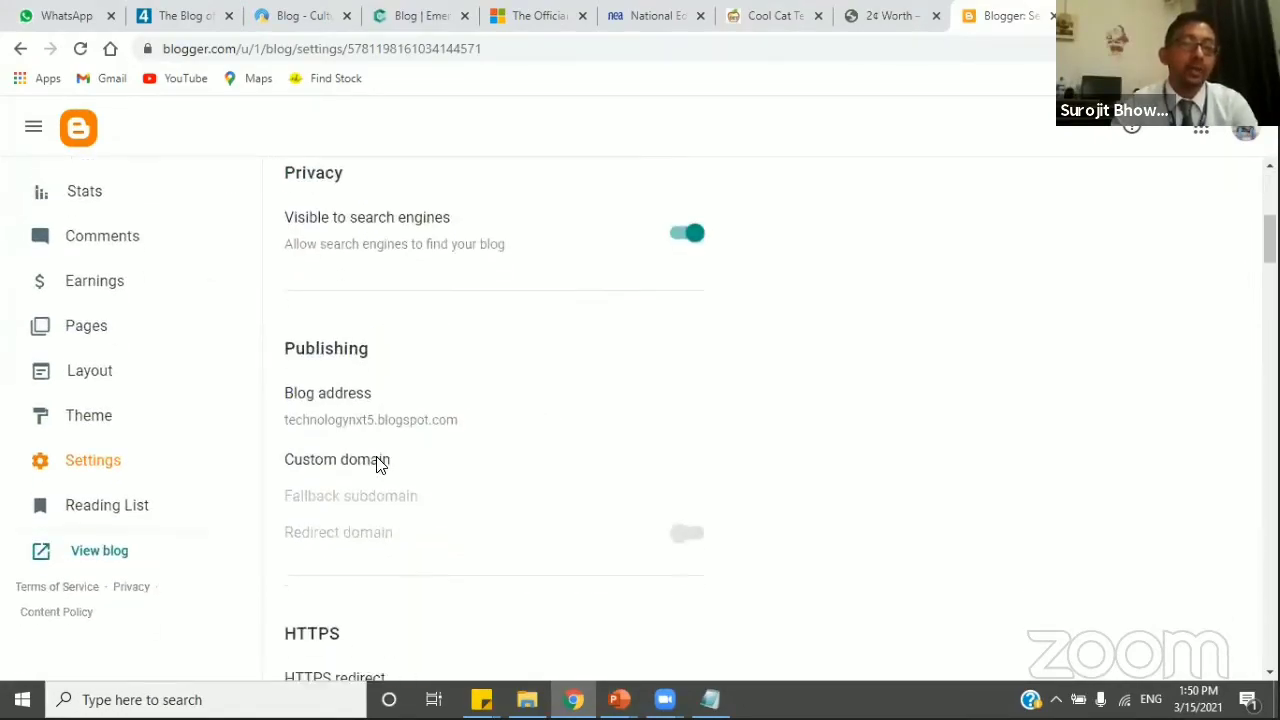
scroll(375, 463, "down", 7)
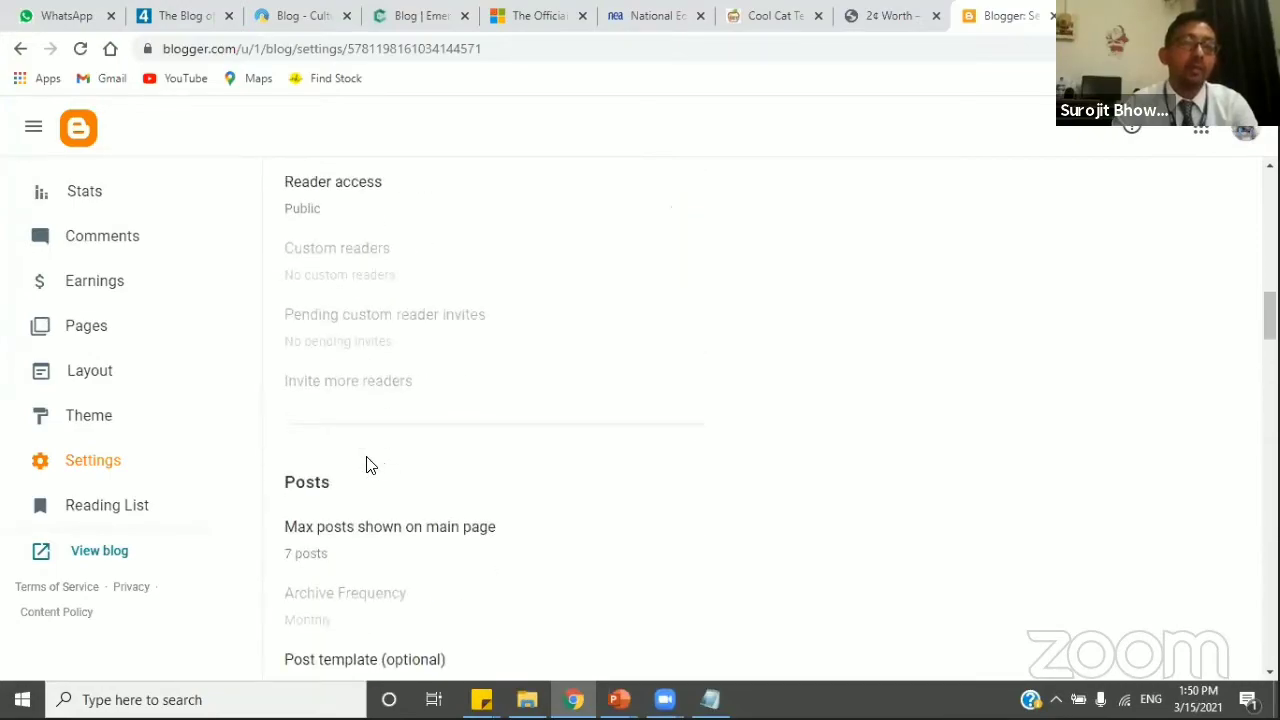
- Look through the Blogger Buzz articles in the Reading List
left_click(109, 509)
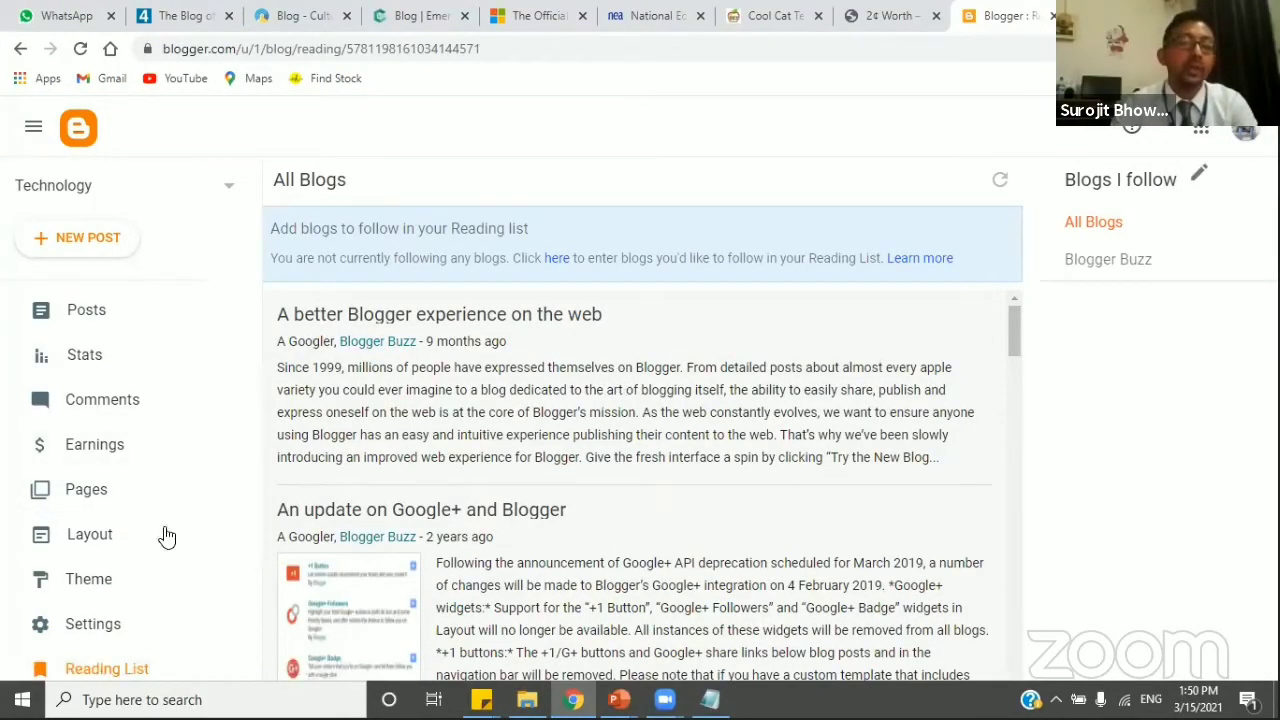
scroll(219, 516, "down", 2)
scroll(154, 551, "down", 5)
scroll(97, 557, "down", 2)
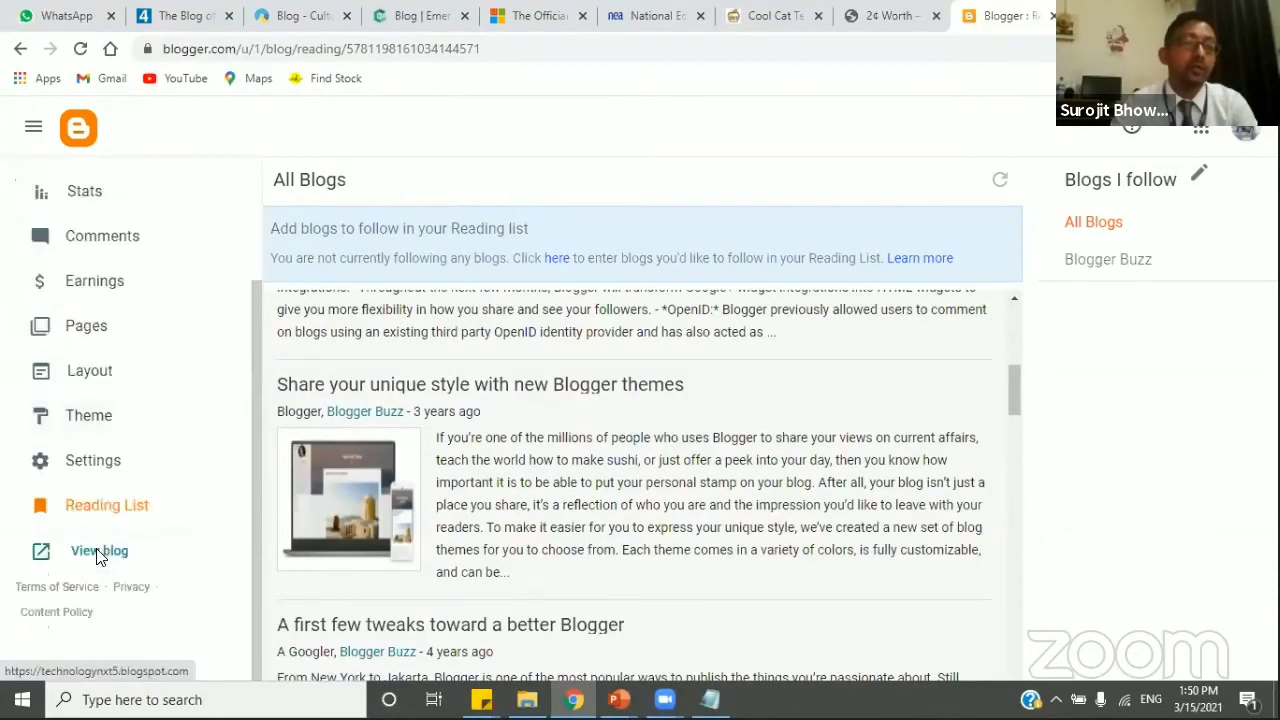
- View the live Technology blog with its address and published post, and return to the Blogger posts list
left_click(97, 553)
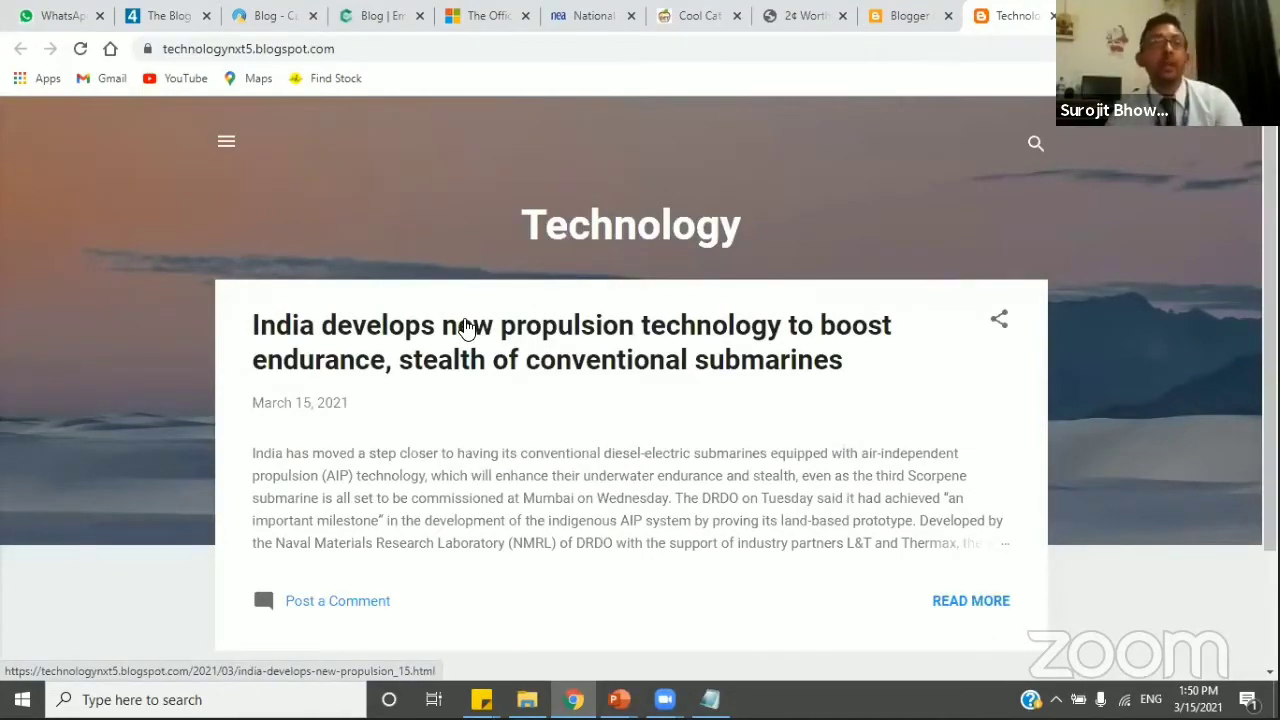
left_click(357, 47)
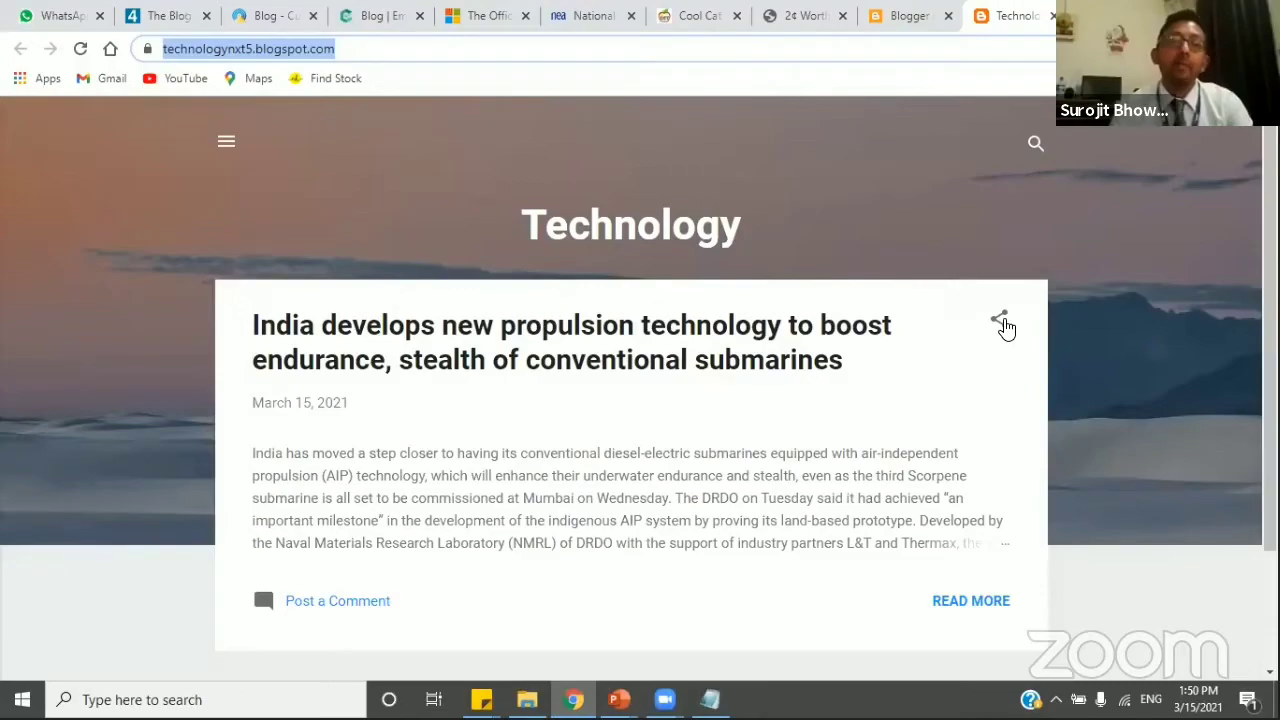
scroll(581, 420, "down", 2)
scroll(600, 366, "up", 2)
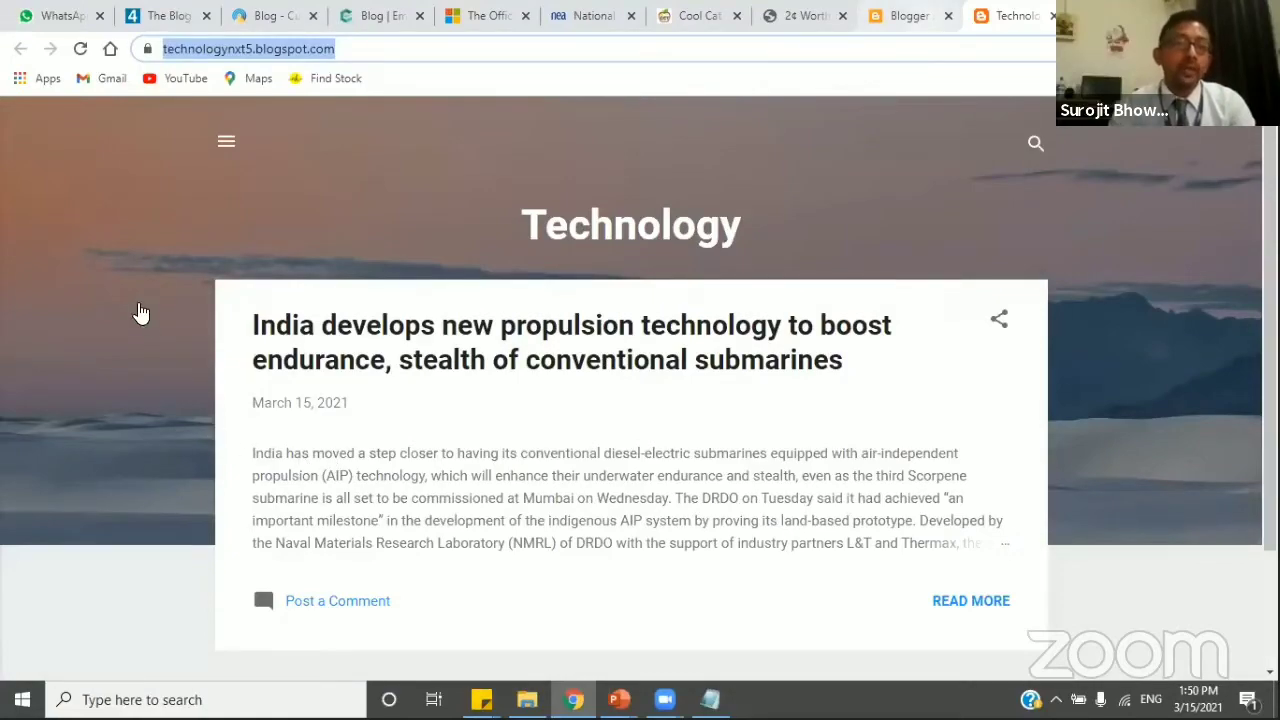
key("ctrl+Page_Up")
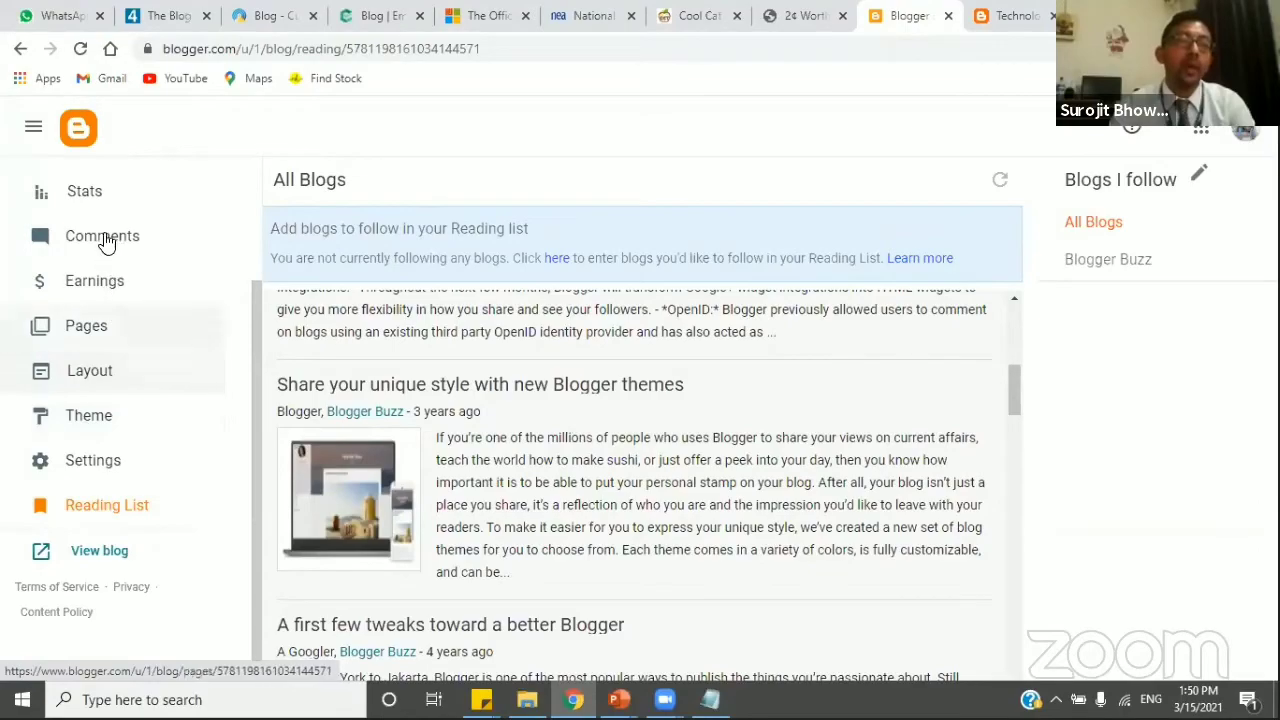
scroll(114, 289, "up", 3)
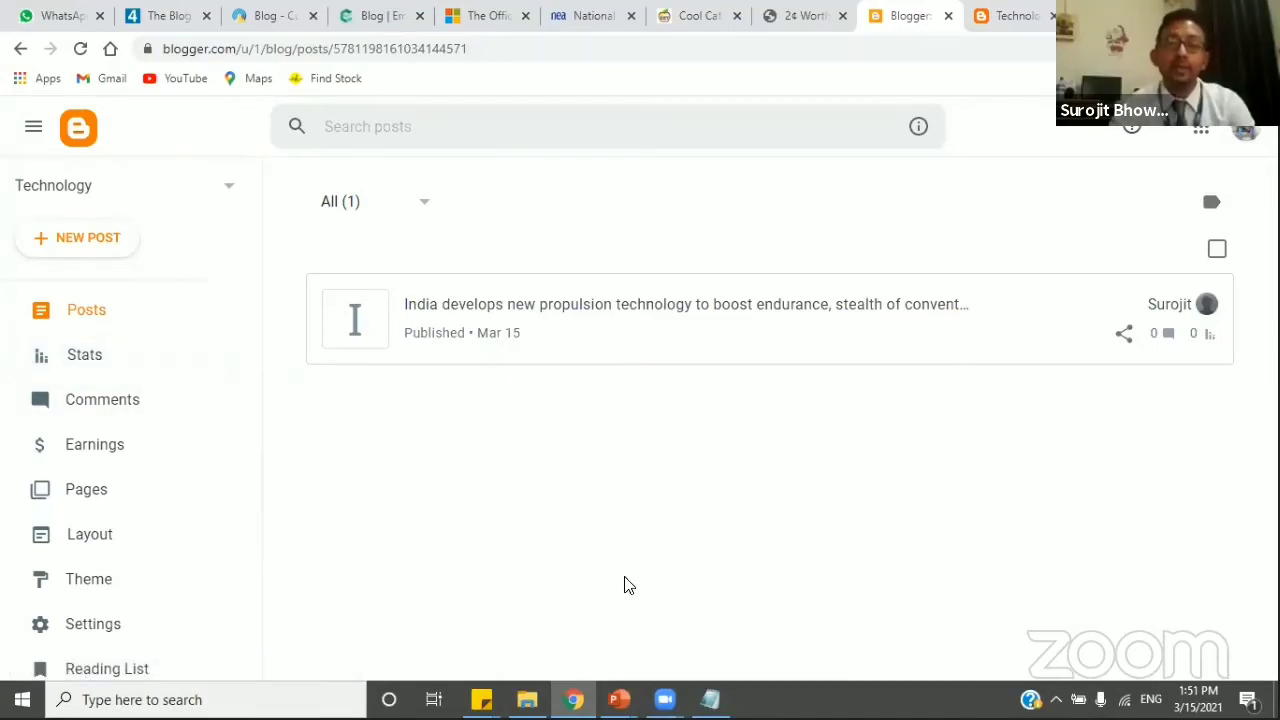
- Switch to the running PowerPoint slide show and advance from "Creating a blog" to the "Assignments" slide
mouse_move(626, 695)
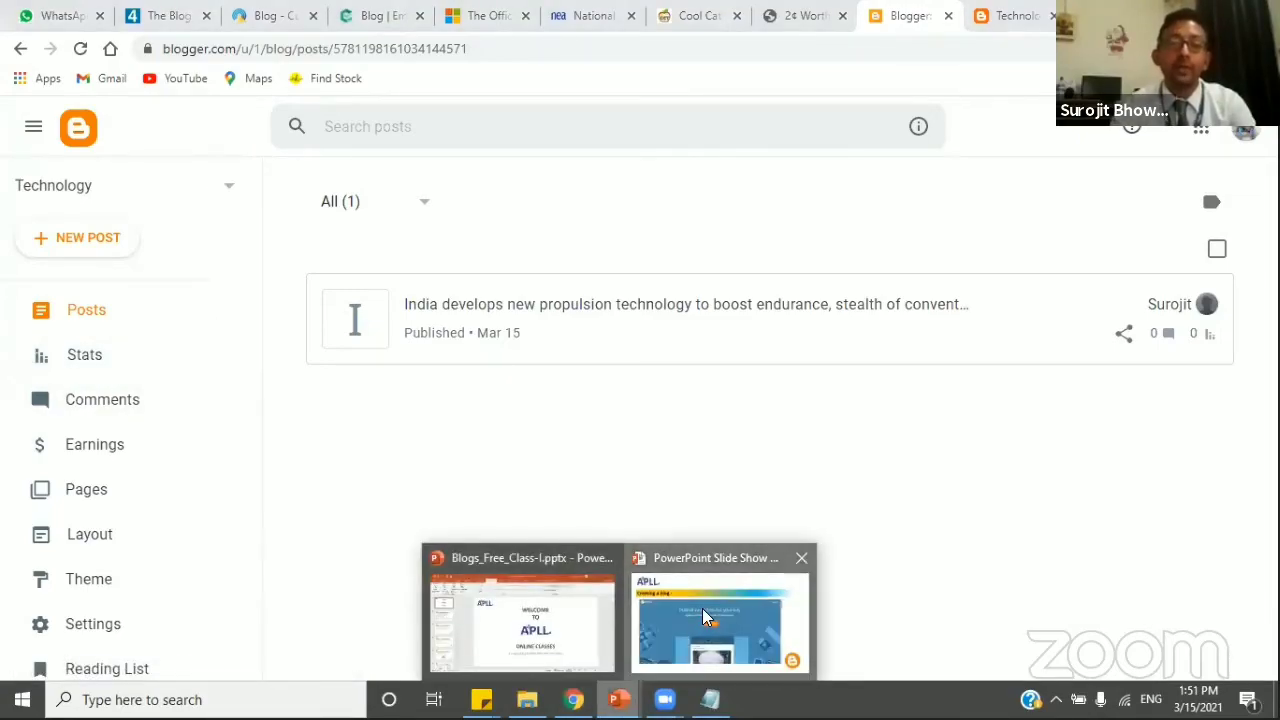
left_click(702, 608)
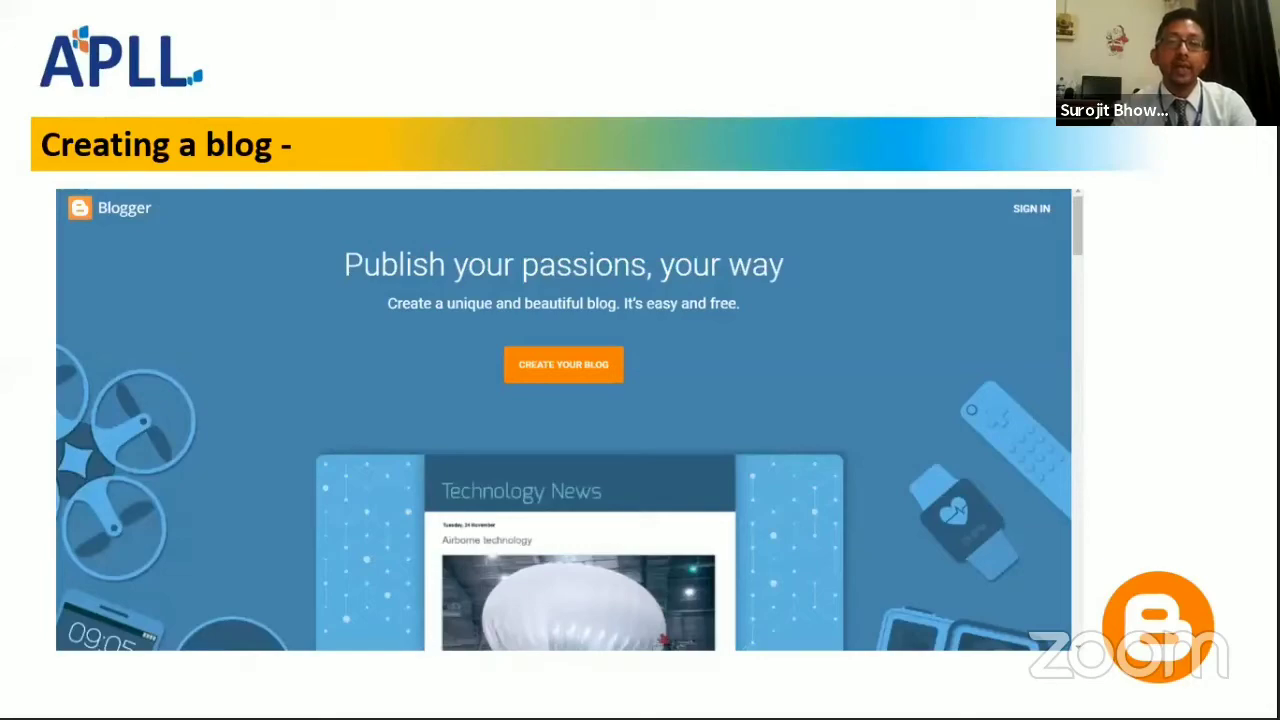
key("Right")
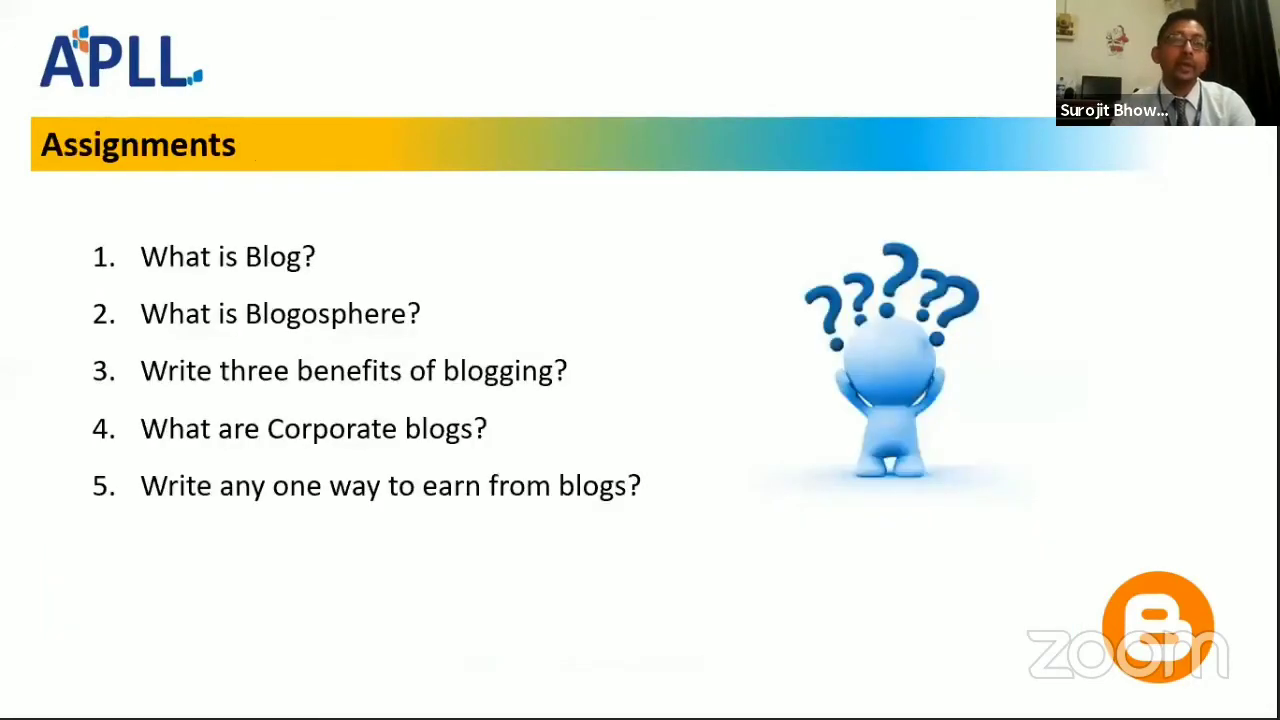